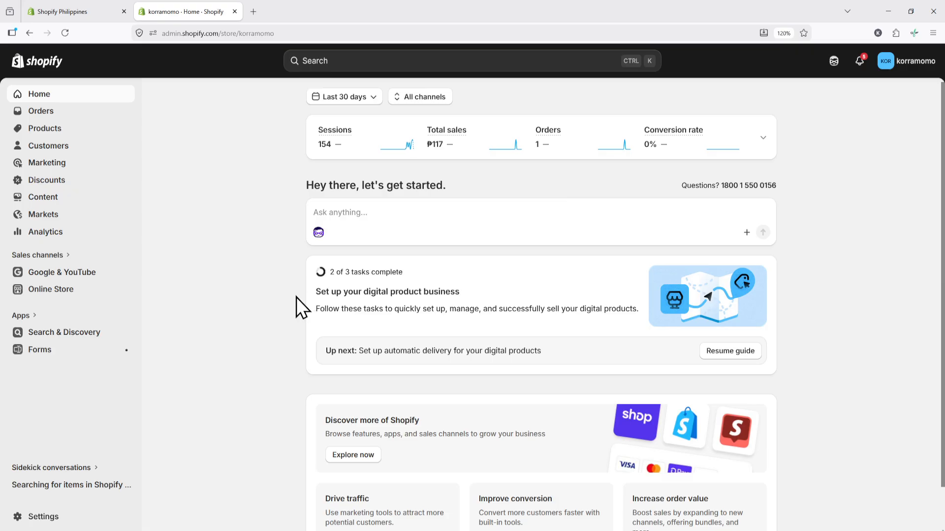
# Step: Go to the store Settings and choose Checkout from the settings list
pyautogui.click(34, 518)
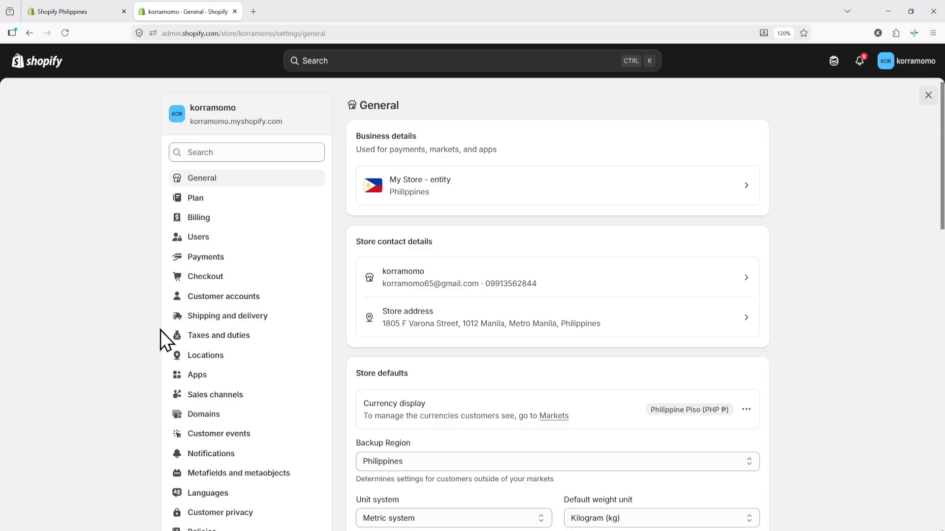
pyautogui.click(207, 279)
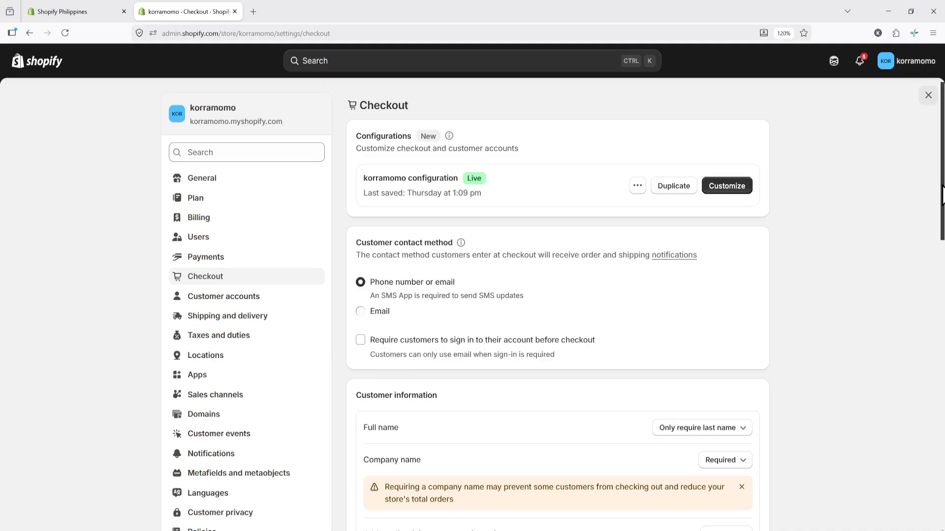
pyautogui.scroll(-2, 941, 197)
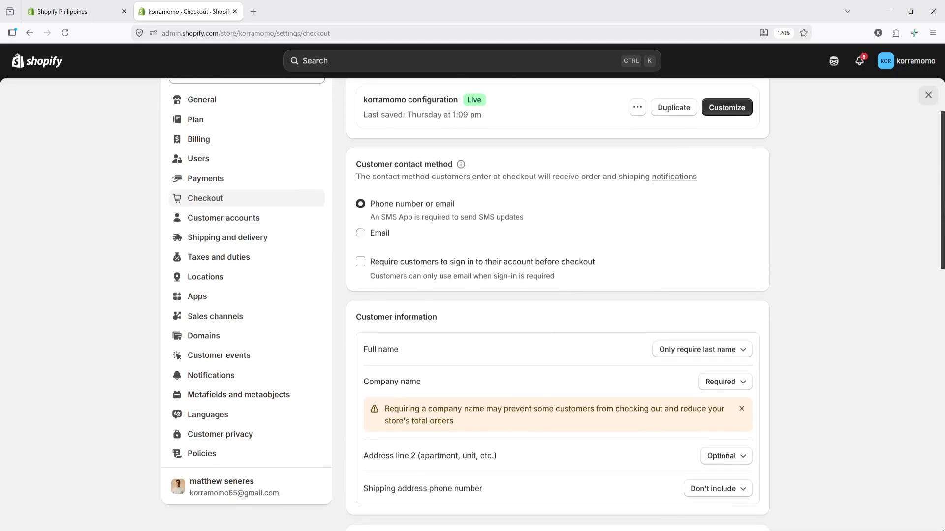
pyautogui.scroll(2, 552, 303)
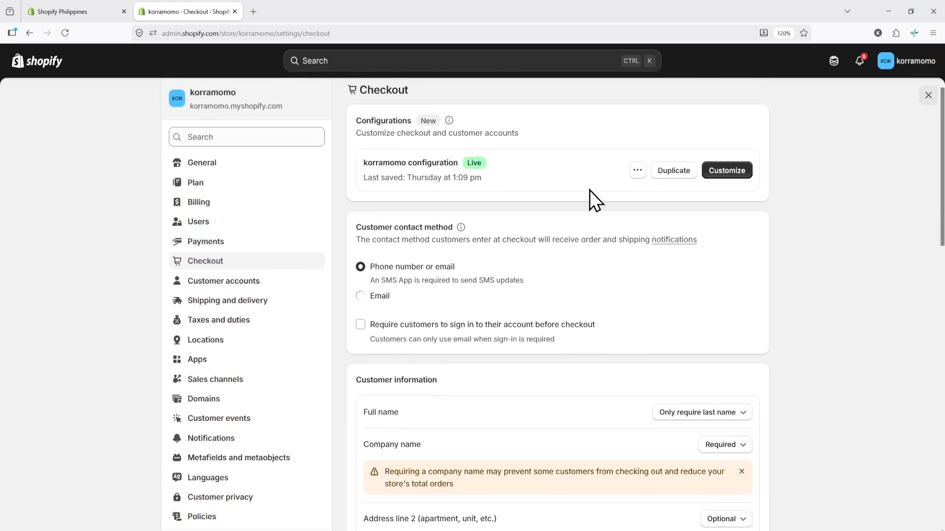
pyautogui.moveTo(355, 230); pyautogui.dragTo(454, 229)
pyautogui.click(621, 260)
pyautogui.click(370, 300)
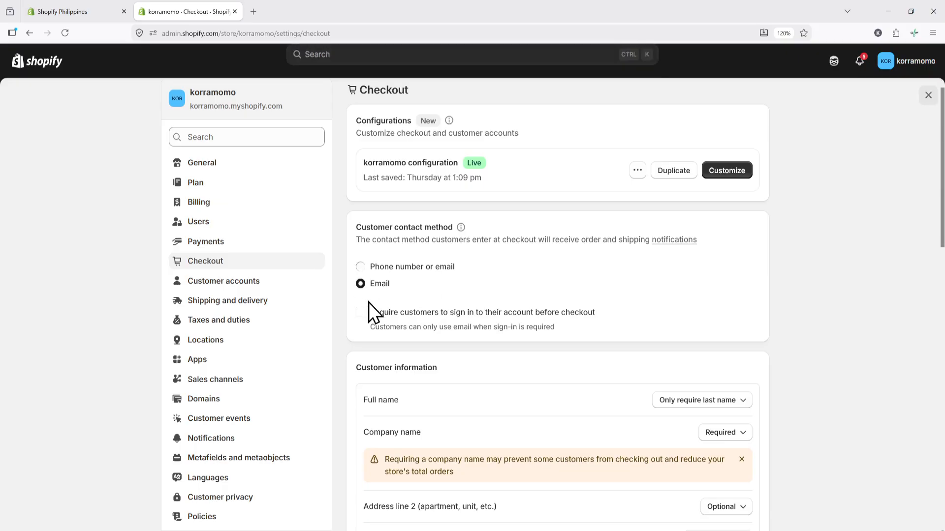
pyautogui.click(364, 267)
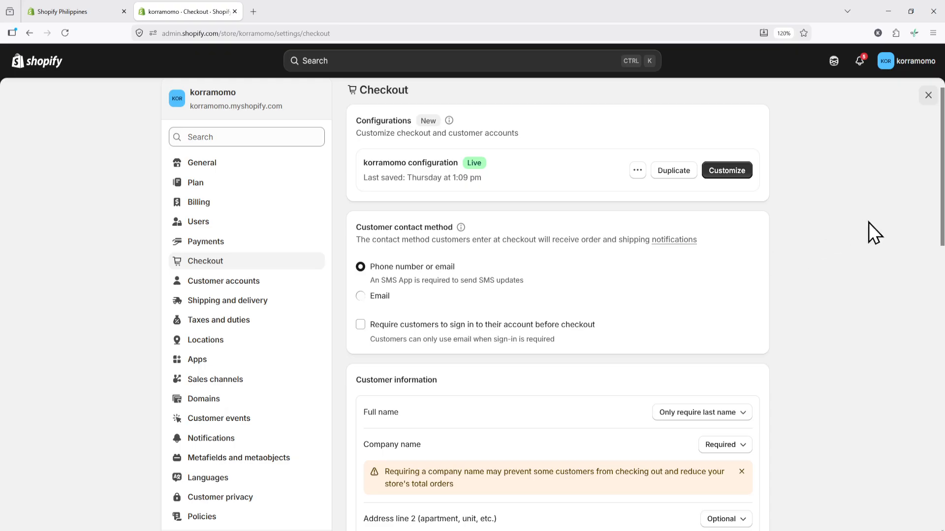
pyautogui.scroll(-1, 937, 202)
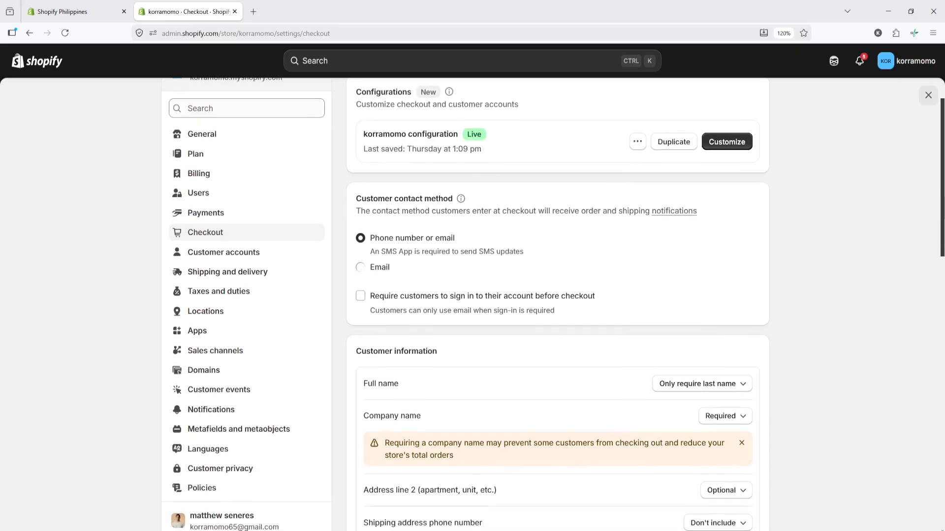
pyautogui.scroll(-1, 938, 201)
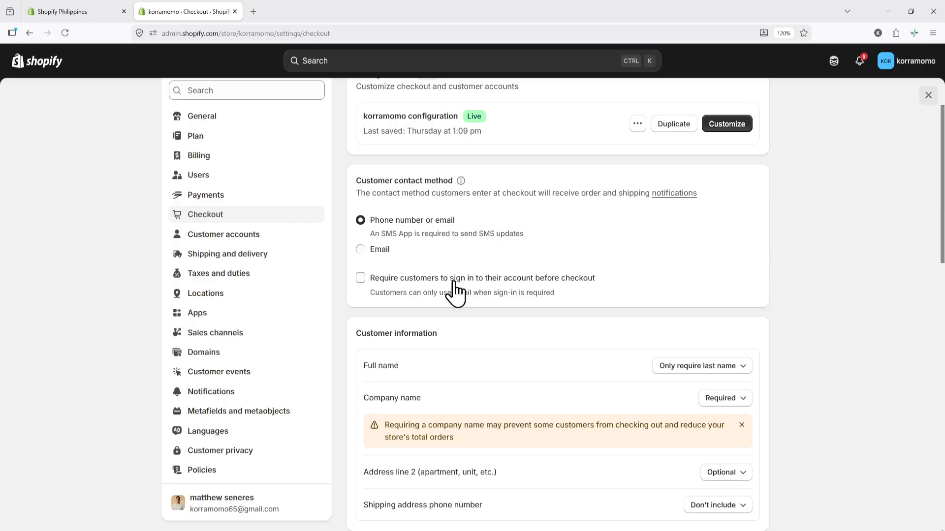
pyautogui.scroll(-3, 341, 352)
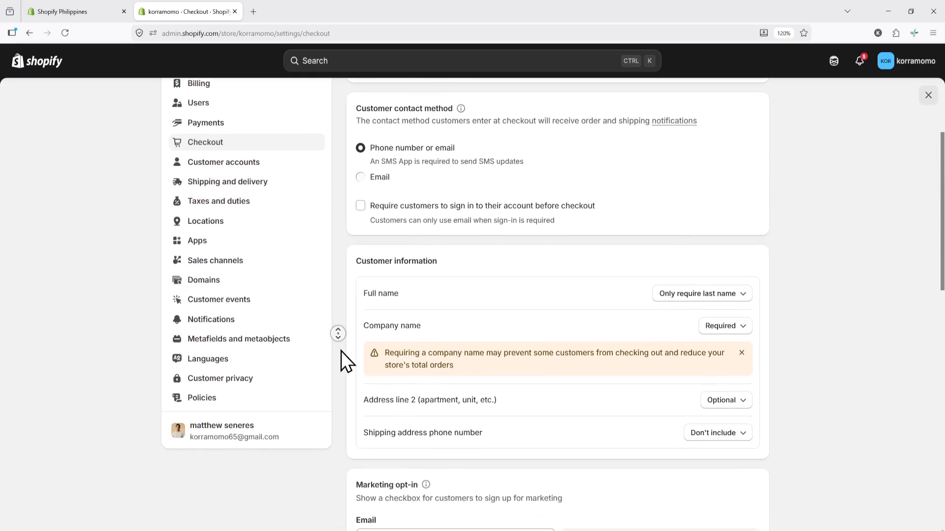
pyautogui.moveTo(444, 255); pyautogui.dragTo(358, 252)
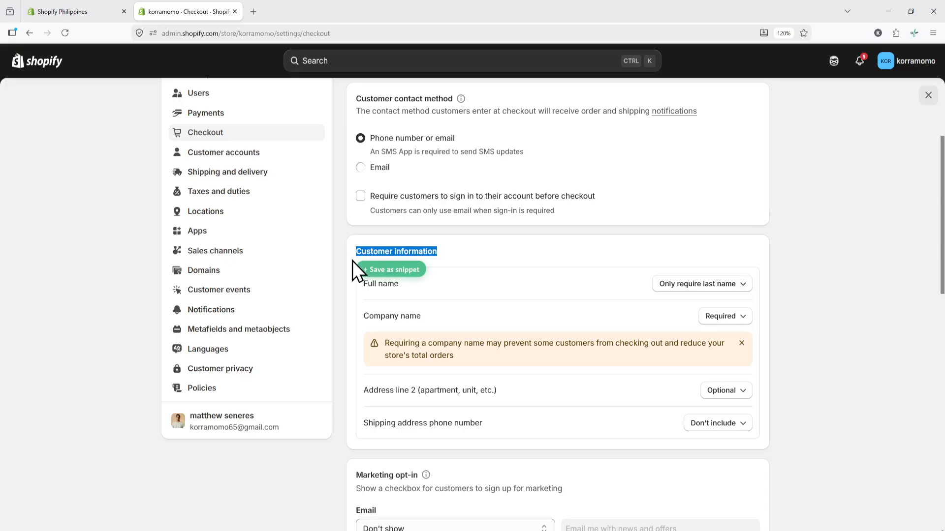
# Step: Set Company name and Shipping address phone number to Optional, leaving full name and address line 2 unchanged
pyautogui.click(345, 296)
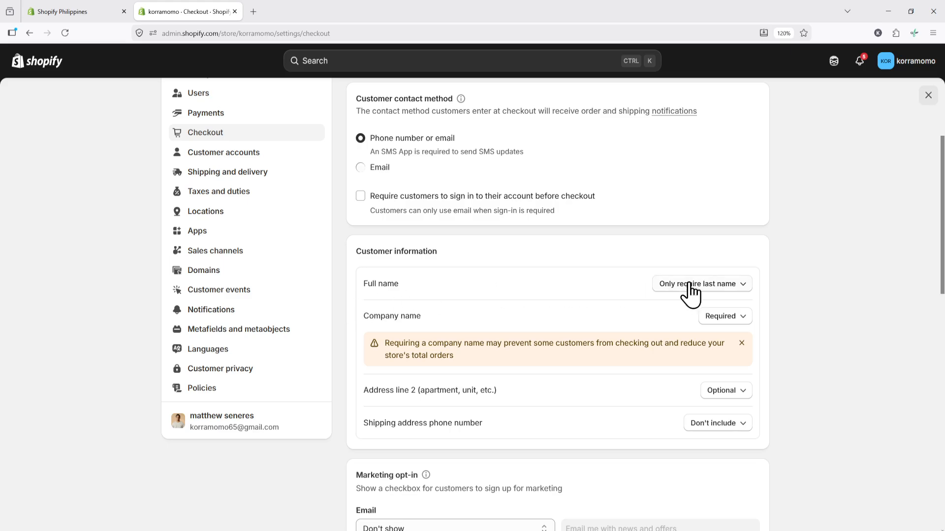
pyautogui.click(716, 285)
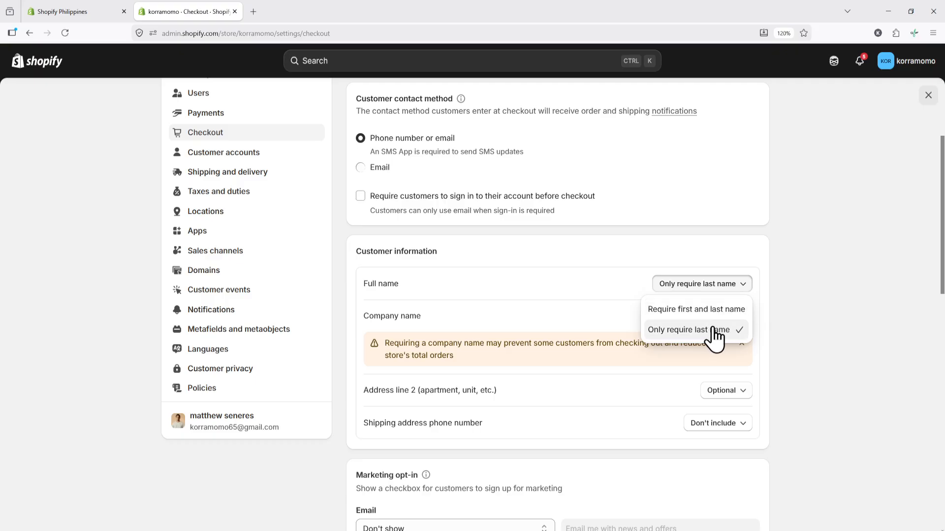
pyautogui.click(784, 313)
pyautogui.click(740, 319)
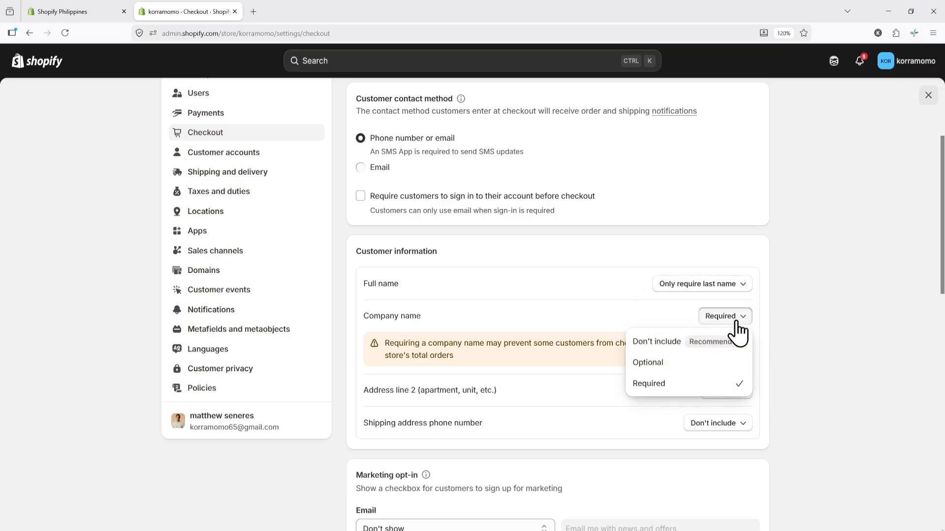
pyautogui.click(689, 362)
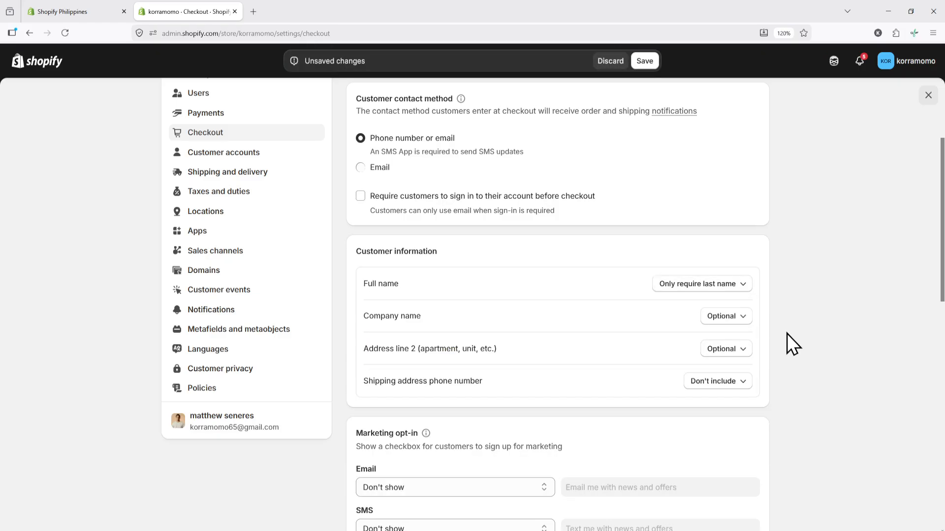
pyautogui.click(736, 350)
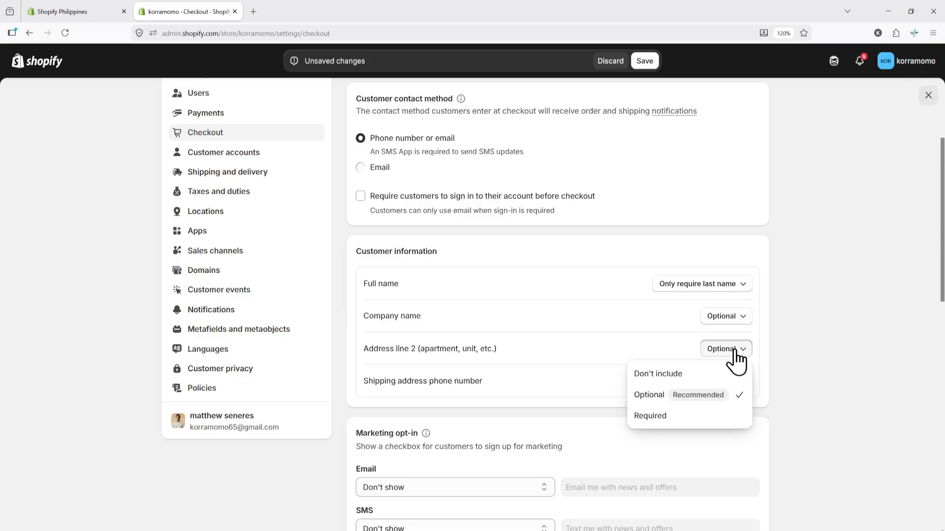
pyautogui.click(649, 396)
pyautogui.click(748, 387)
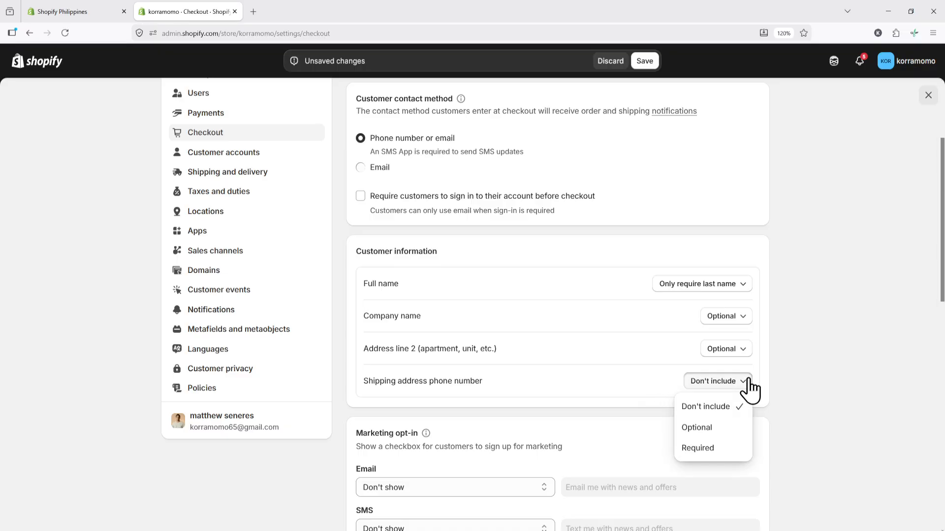
pyautogui.click(723, 433)
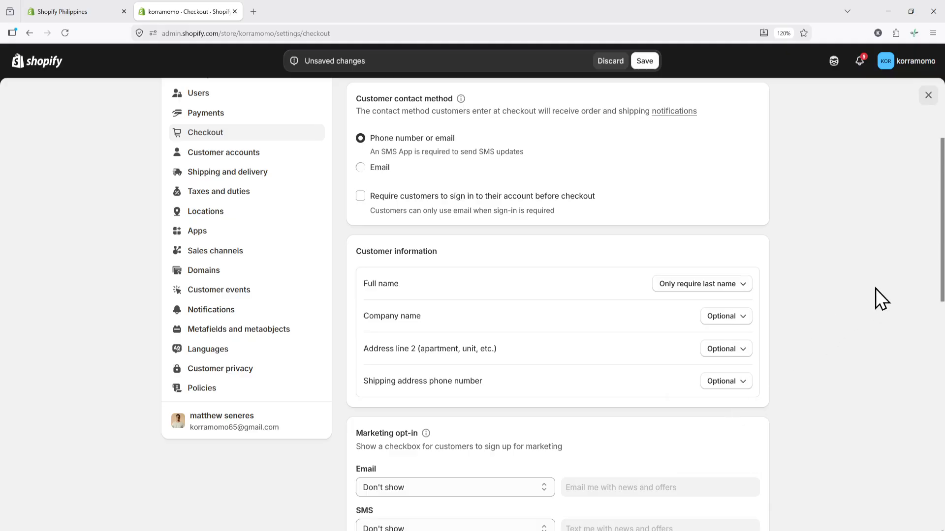
pyautogui.moveTo(941, 246); pyautogui.dragTo(941, 350)
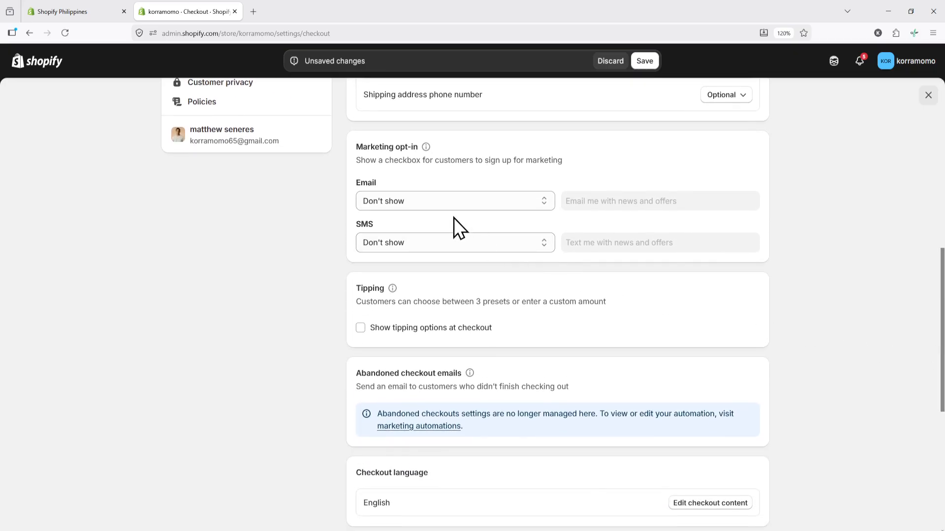
# Step: Show the email marketing opt-in on the checkout and sign-in page
pyautogui.click(433, 202)
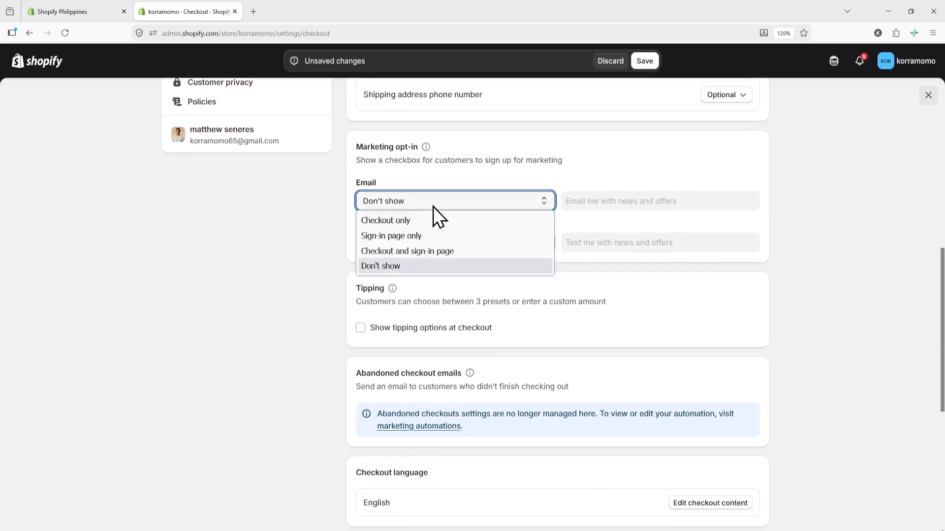
pyautogui.click(394, 223)
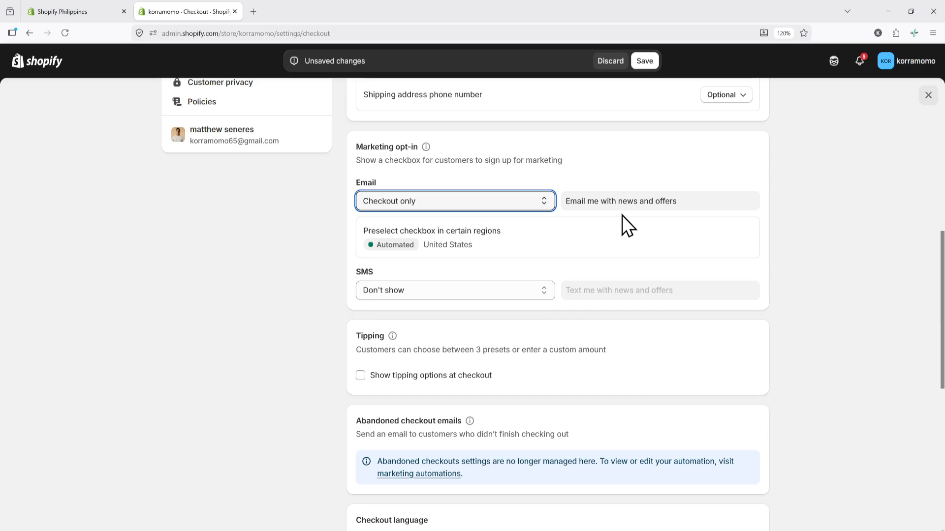
pyautogui.click(497, 203)
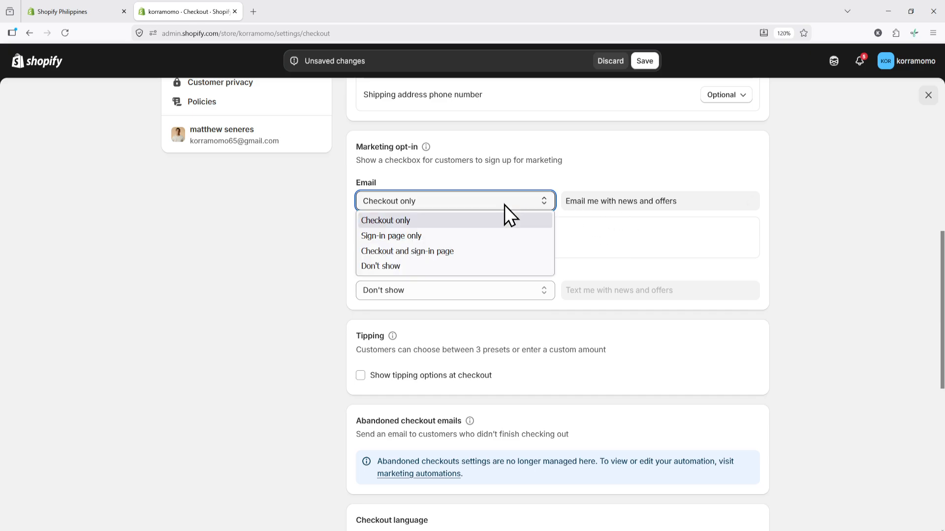
pyautogui.click(454, 253)
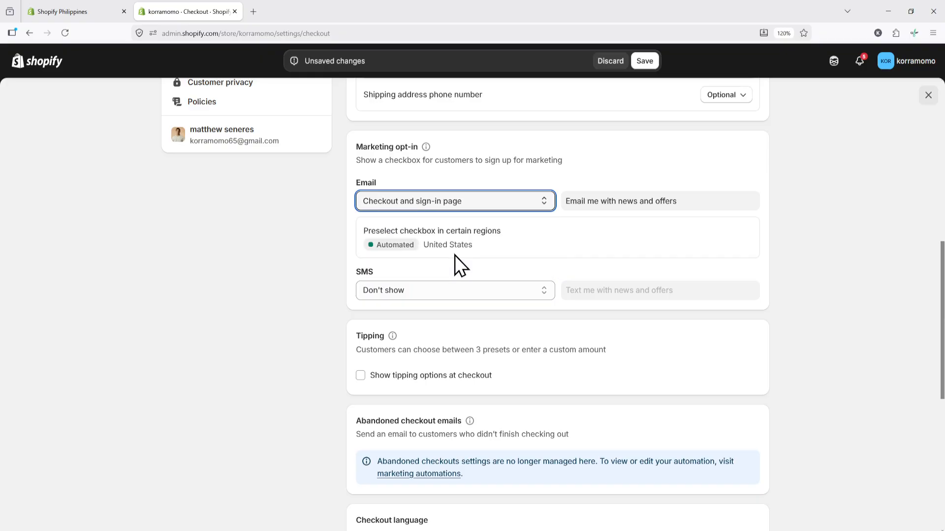
# Step: Show the SMS marketing opt-in on checkout only
pyautogui.click(486, 285)
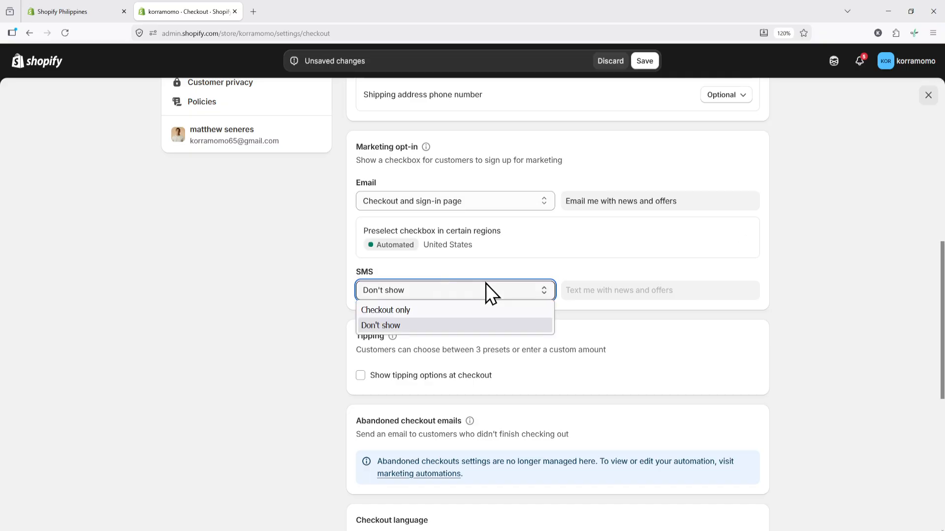
pyautogui.click(419, 310)
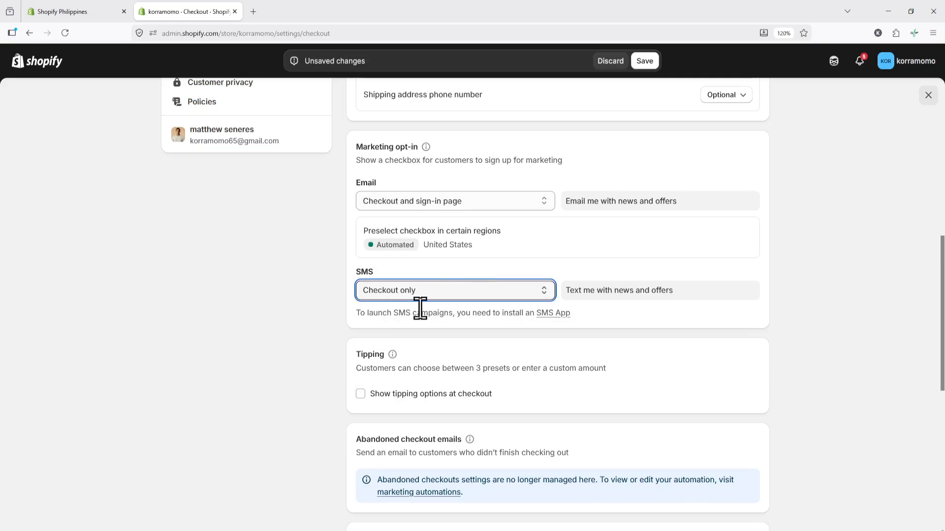
pyautogui.scroll(-5, 805, 317)
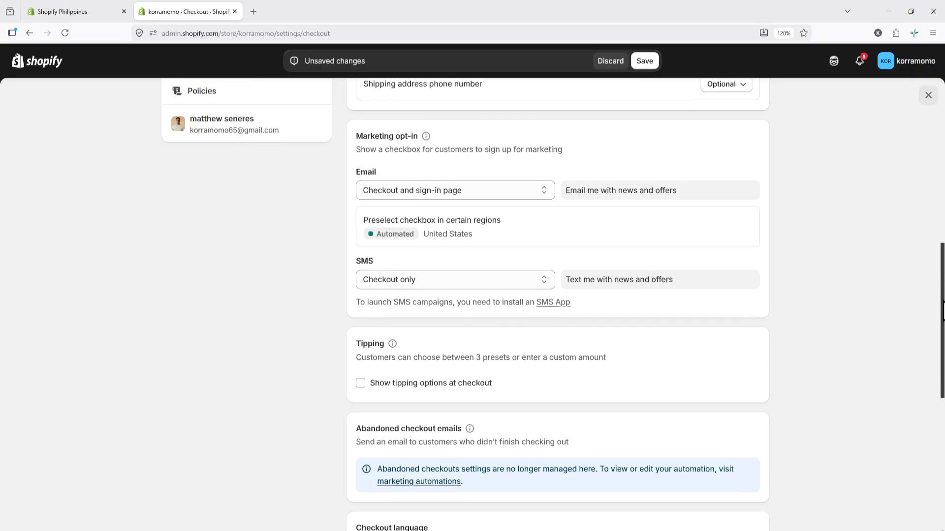
pyautogui.scroll(-1, 629, 267)
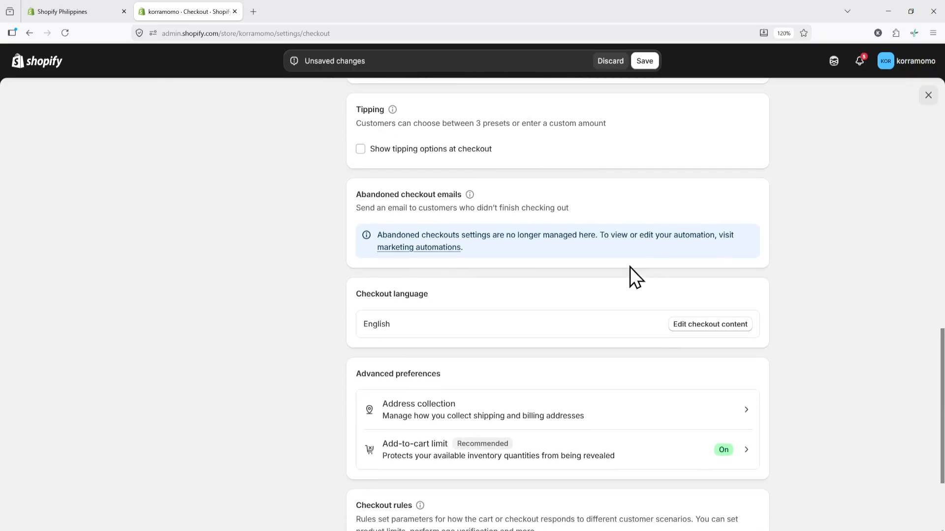
# Step: Enable tipping options at checkout and review the 10, 15 and 20 percent presets
pyautogui.click(360, 149)
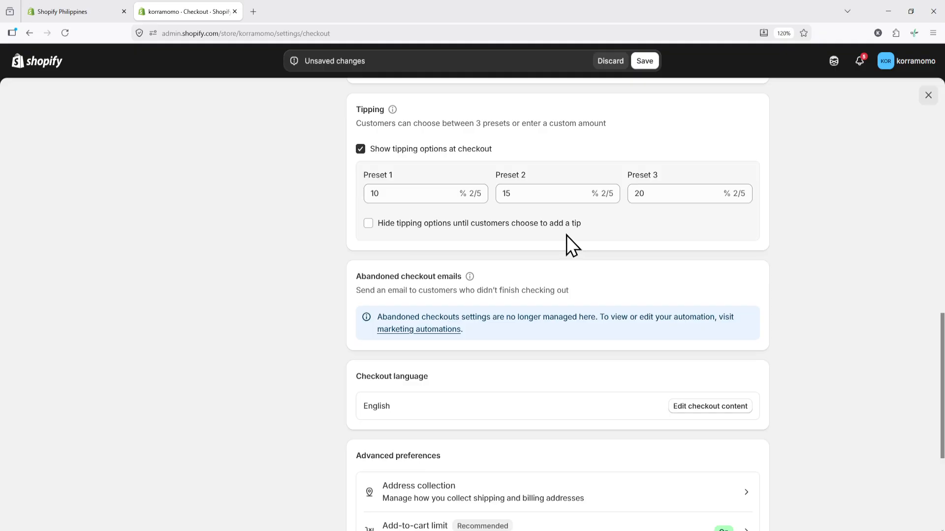
pyautogui.moveTo(391, 190); pyautogui.dragTo(347, 191)
pyautogui.moveTo(557, 194); pyautogui.dragTo(467, 193)
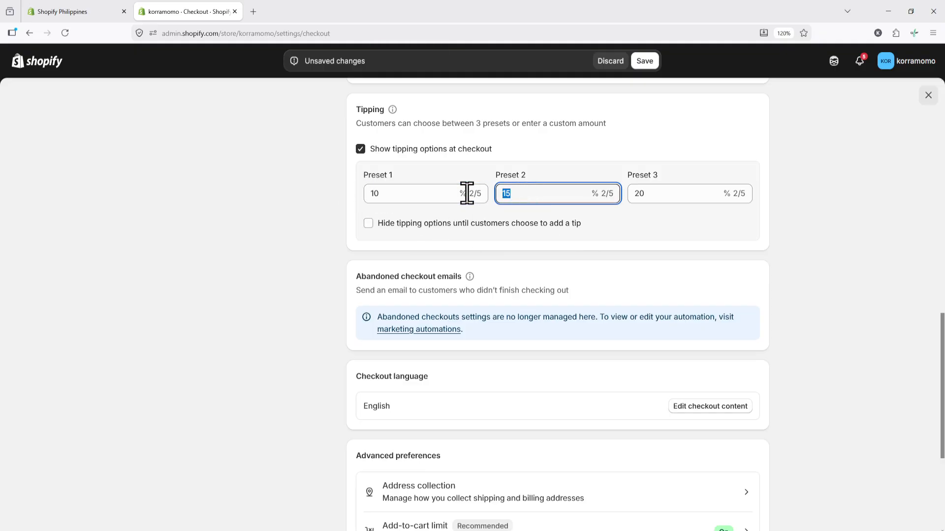
pyautogui.moveTo(672, 197); pyautogui.dragTo(610, 206)
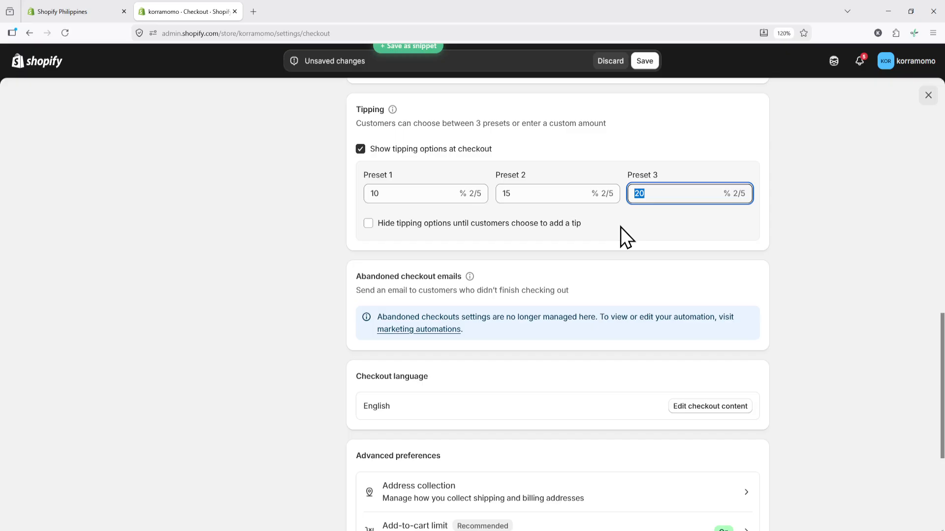
pyautogui.click(620, 227)
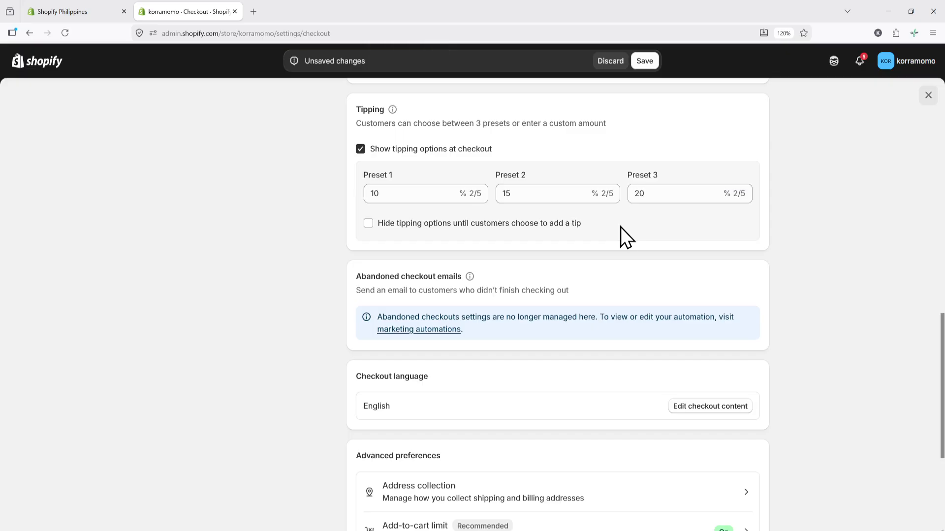
pyautogui.scroll(-3, 885, 302)
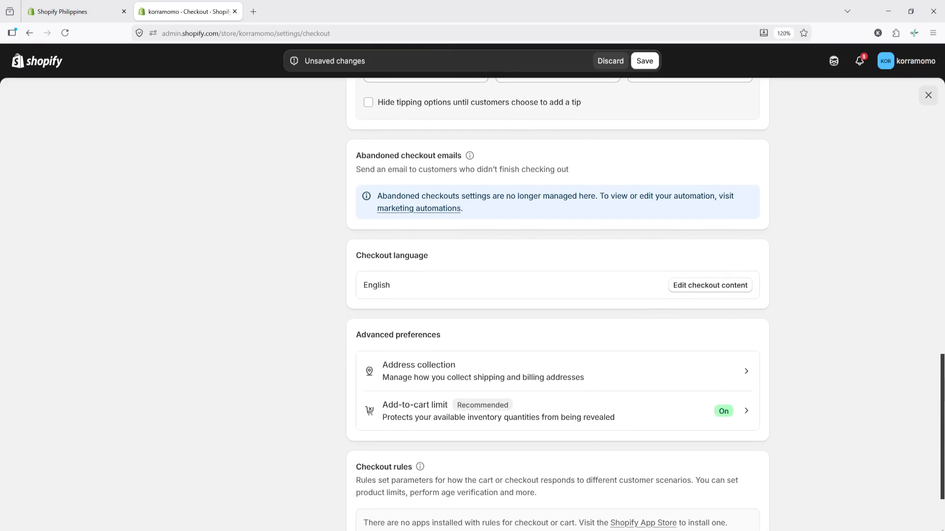
pyautogui.scroll(-1, 645, 305)
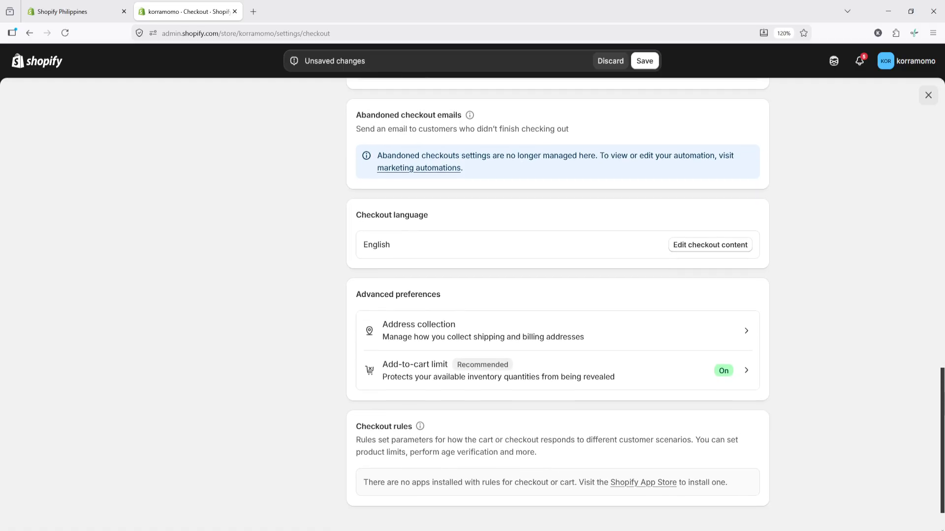
pyautogui.click(692, 337)
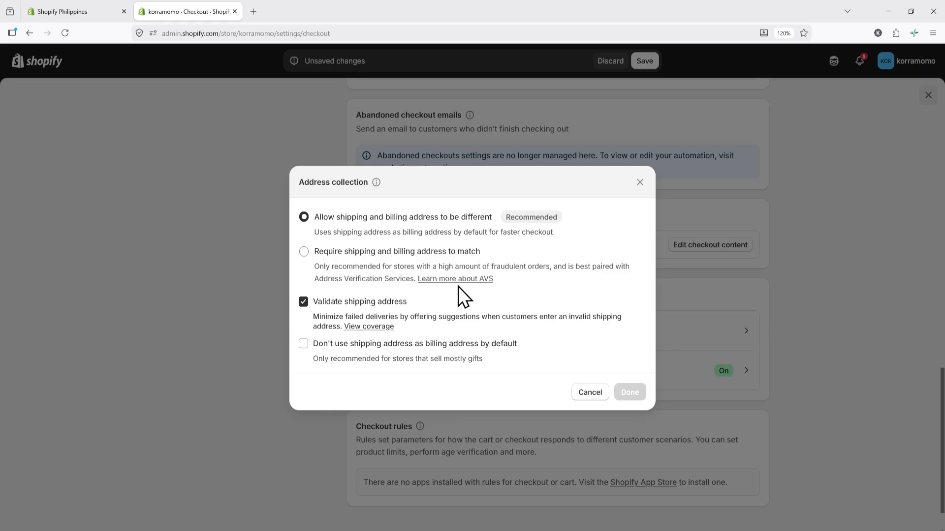
pyautogui.moveTo(319, 217); pyautogui.dragTo(470, 226)
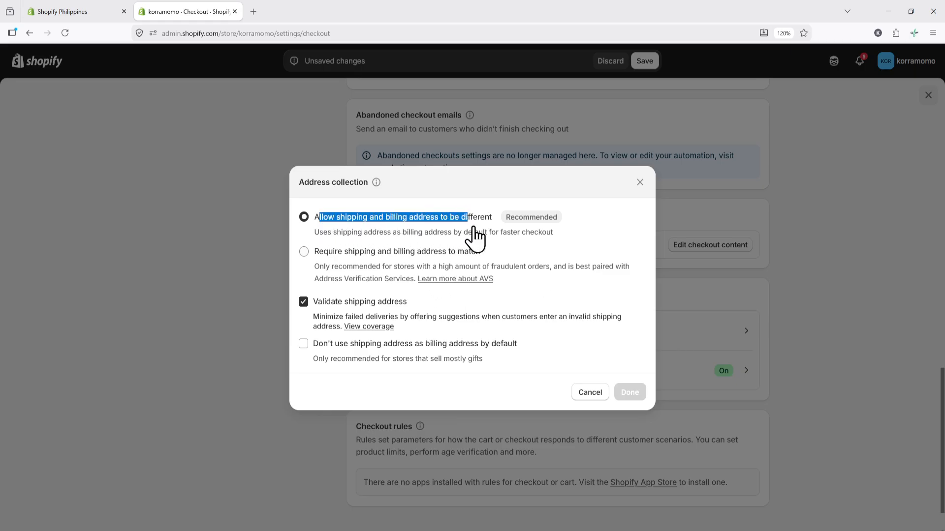
pyautogui.moveTo(314, 252); pyautogui.dragTo(487, 257)
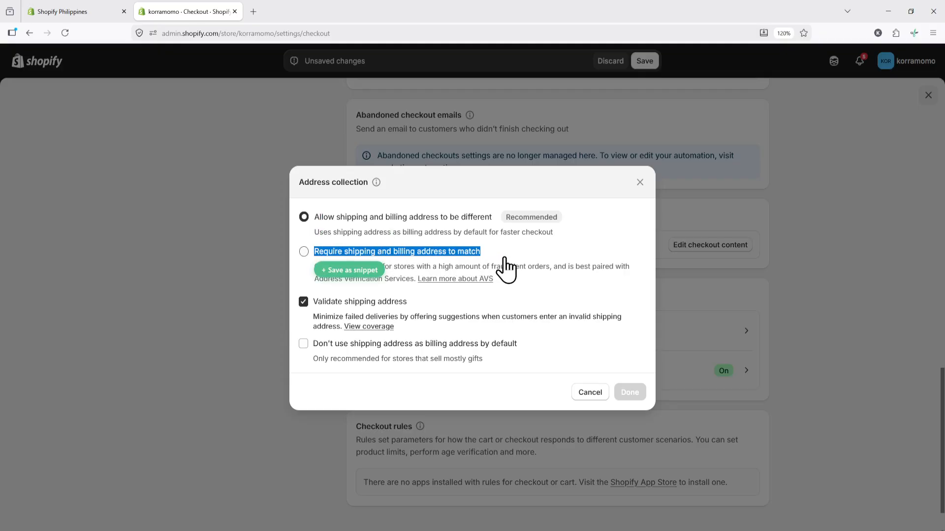
pyautogui.click(523, 256)
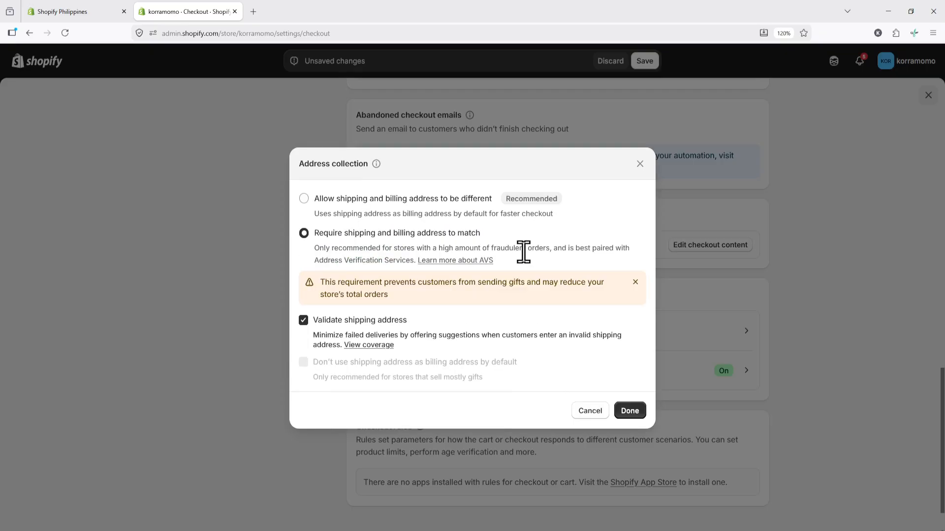
pyautogui.click(386, 204)
pyautogui.click(774, 338)
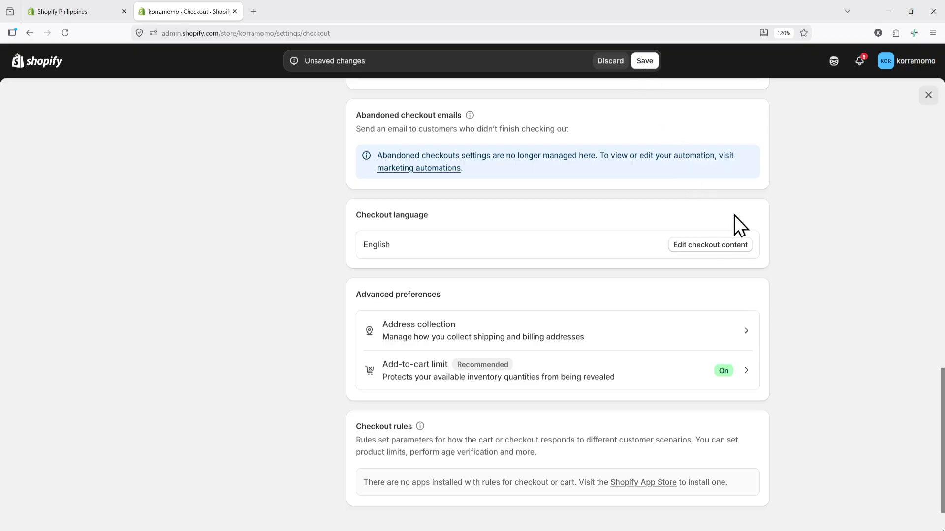
# Step: Save the pending checkout changes so 'Settings saved' is confirmed
pyautogui.scroll(-1, 790, 377)
pyautogui.scroll(2, 794, 364)
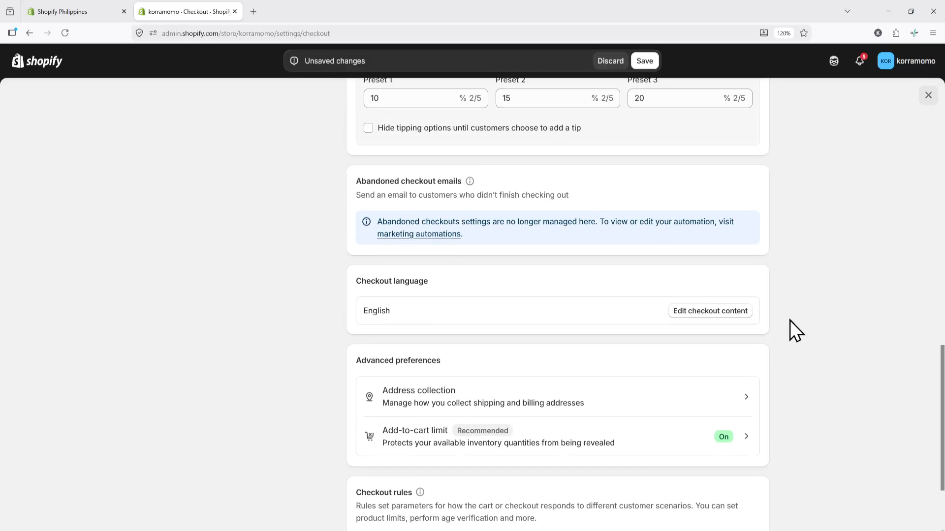
pyautogui.click(647, 66)
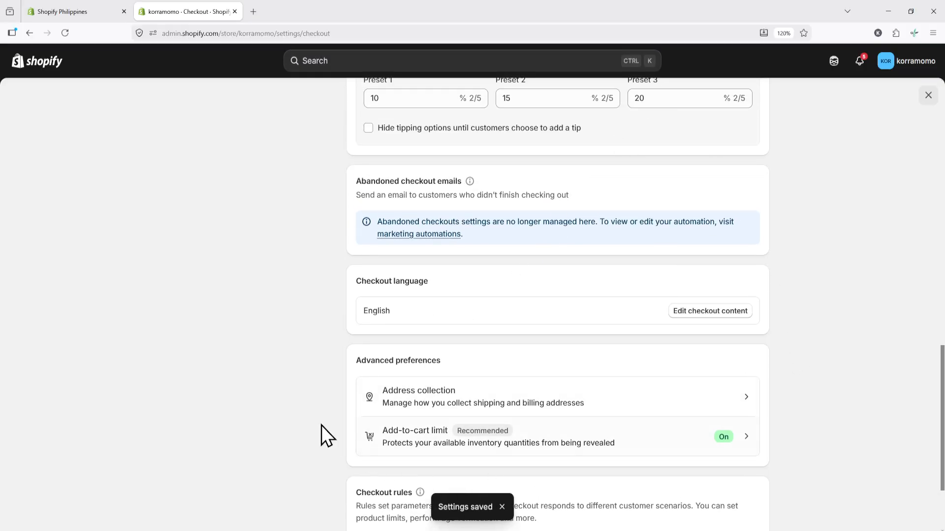
pyautogui.scroll(10, 302, 439)
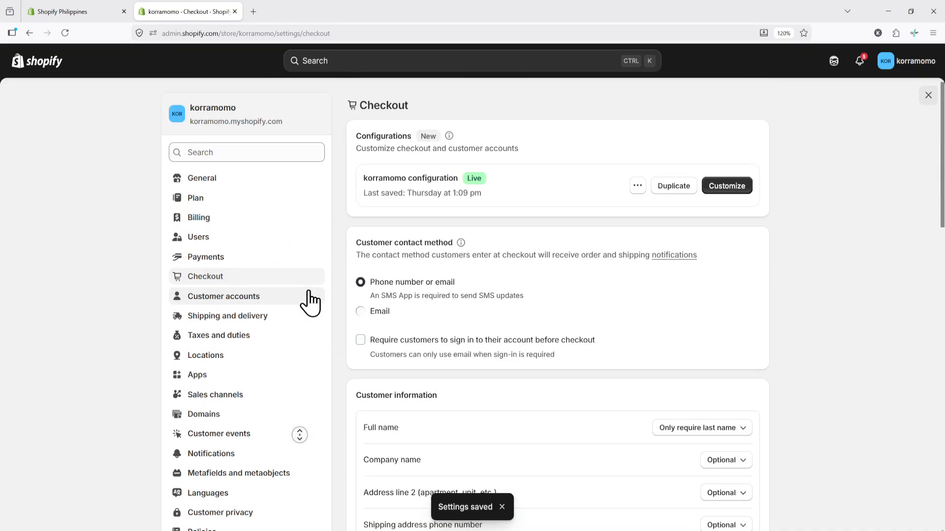
# Step: Open the checkout editor and set the bag-svgrepo-com image as the header logo
pyautogui.click(727, 186)
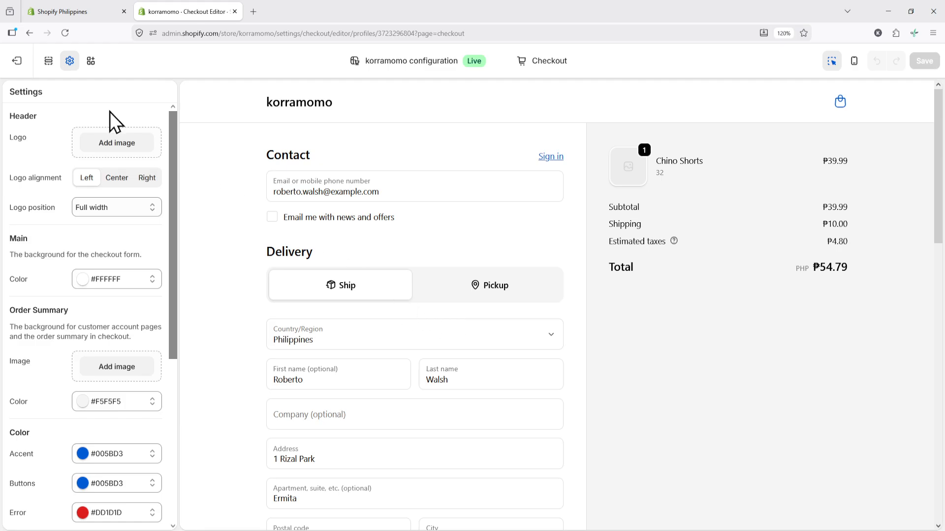
pyautogui.click(69, 61)
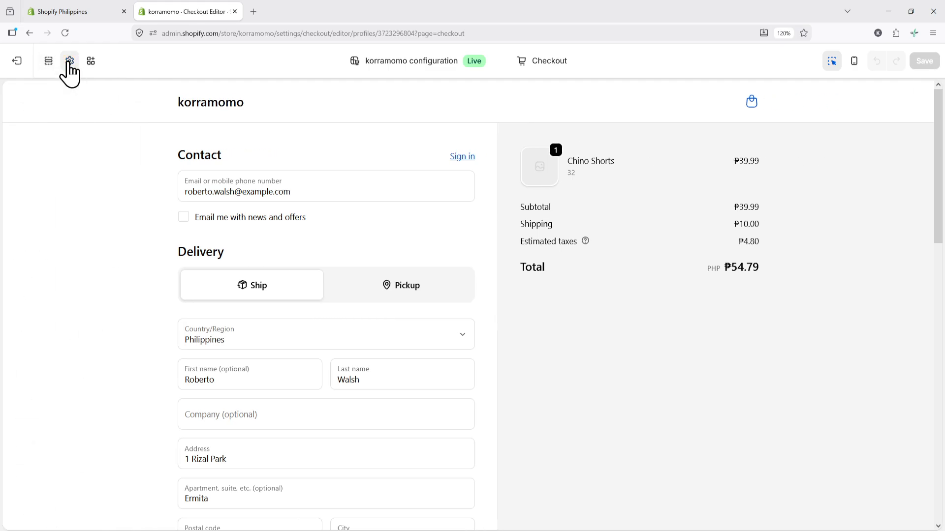
pyautogui.click(69, 61)
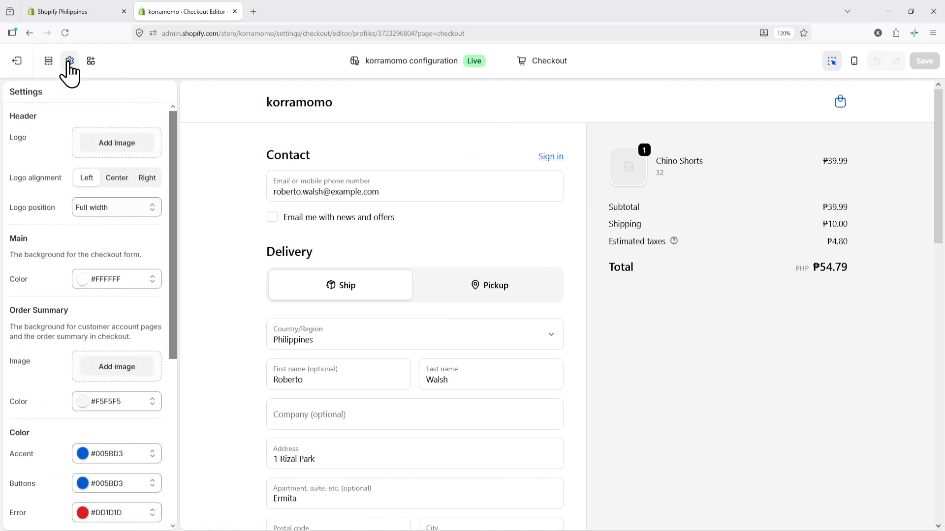
pyautogui.click(118, 146)
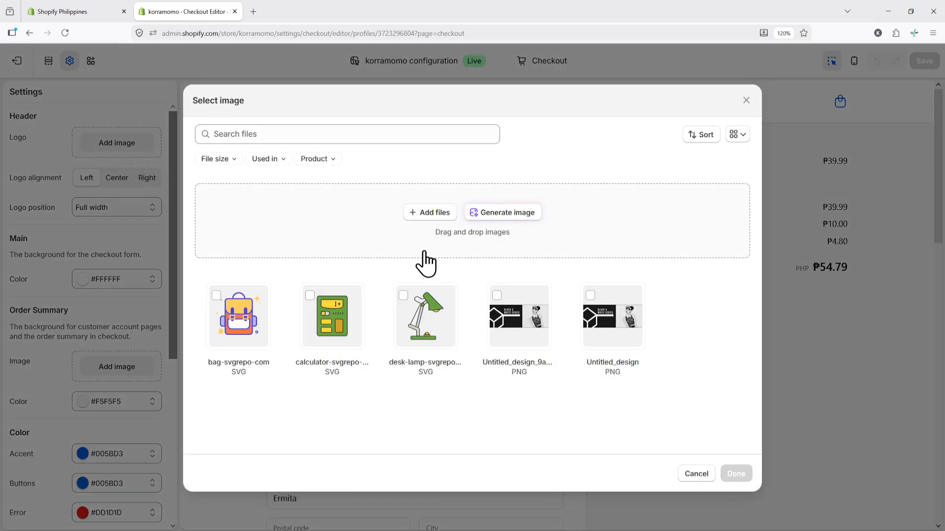
pyautogui.click(221, 301)
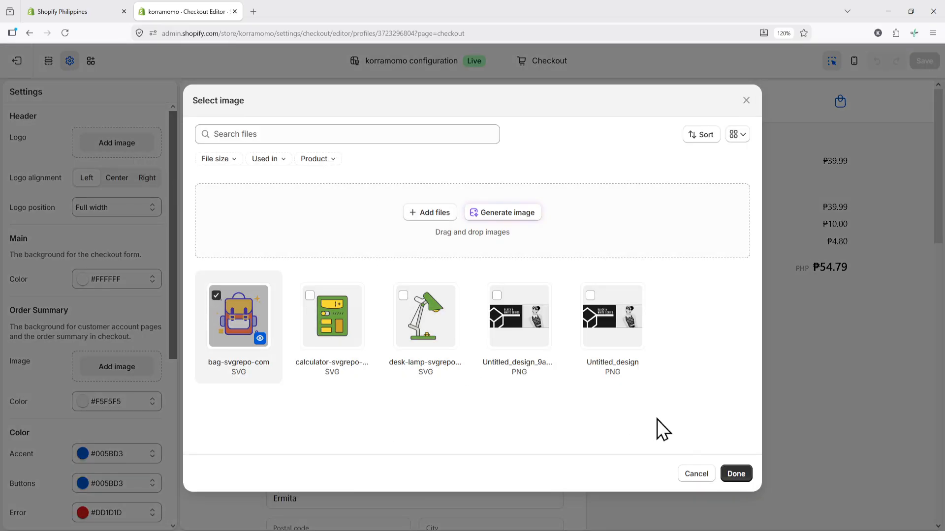
pyautogui.click(734, 473)
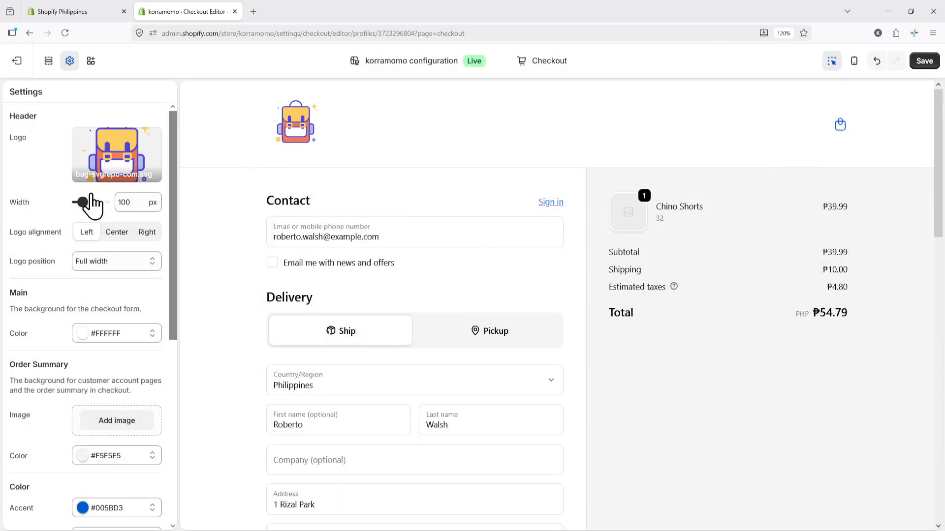
# Step: Widen the logo to 120 px and, after trying centre and right, align it left
pyautogui.moveTo(84, 203); pyautogui.dragTo(86, 209)
pyautogui.click(117, 232)
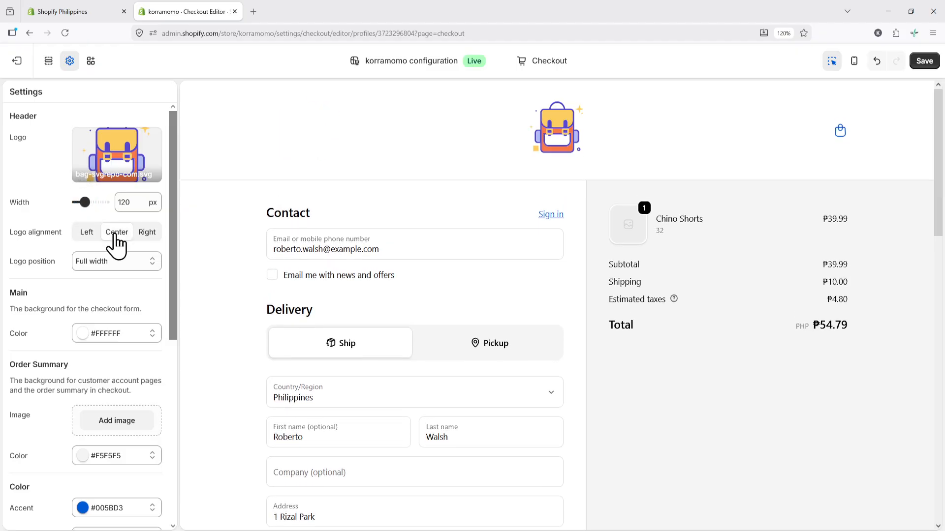
pyautogui.click(88, 234)
pyautogui.click(146, 233)
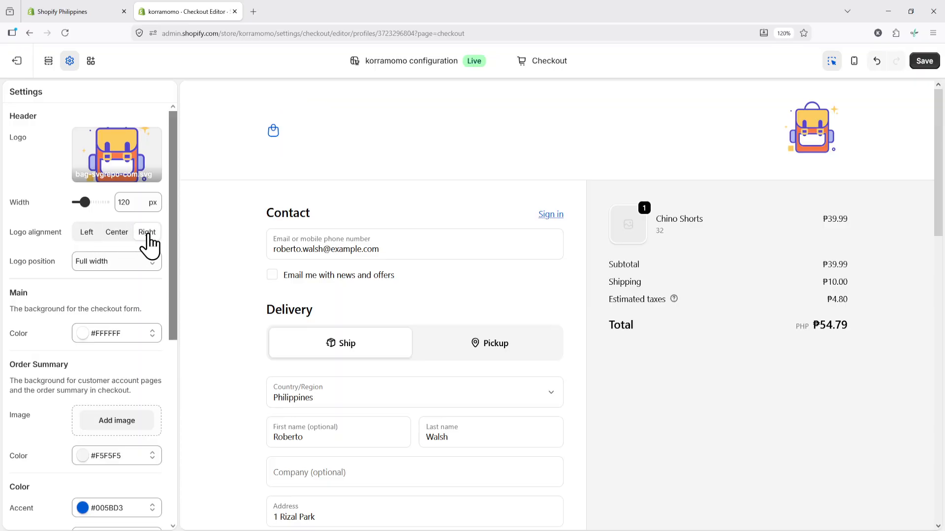
pyautogui.click(124, 235)
pyautogui.click(96, 238)
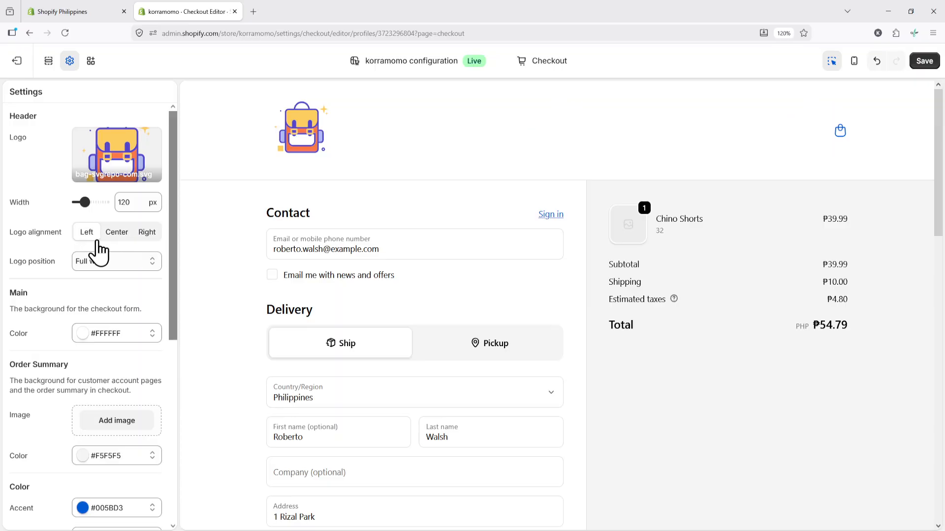
# Step: Give the main checkout background the pale pink colour #F6EAEA
pyautogui.moveTo(172, 285); pyautogui.dragTo(175, 312)
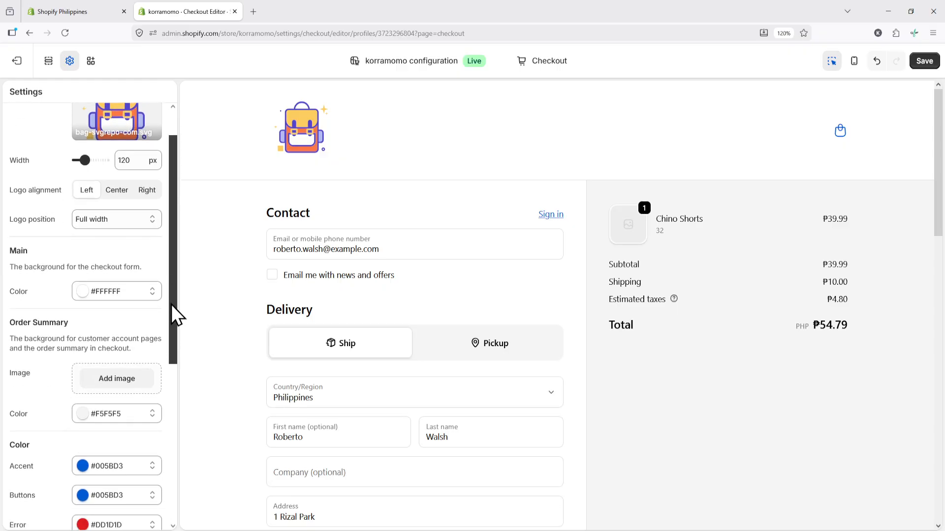
pyautogui.click(105, 292)
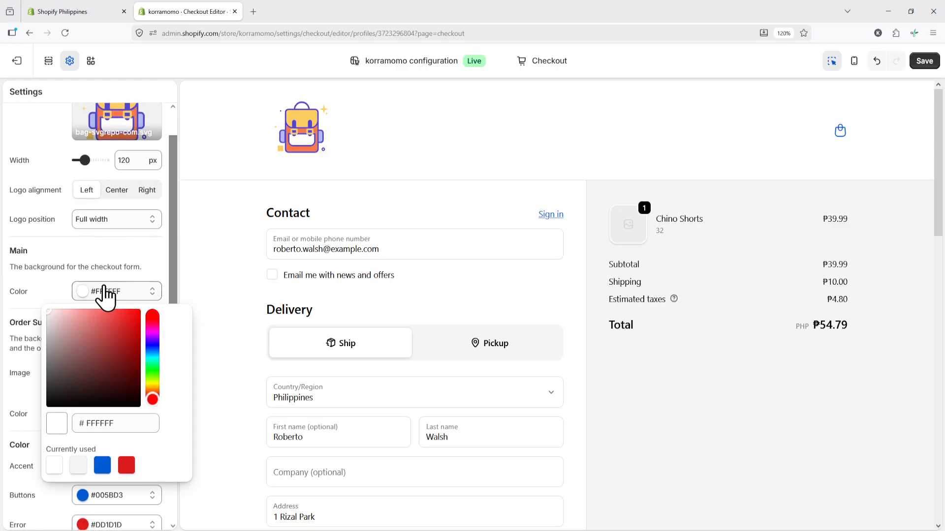
pyautogui.click(85, 317)
pyautogui.moveTo(99, 320); pyautogui.dragTo(42, 306)
pyautogui.click(40, 298)
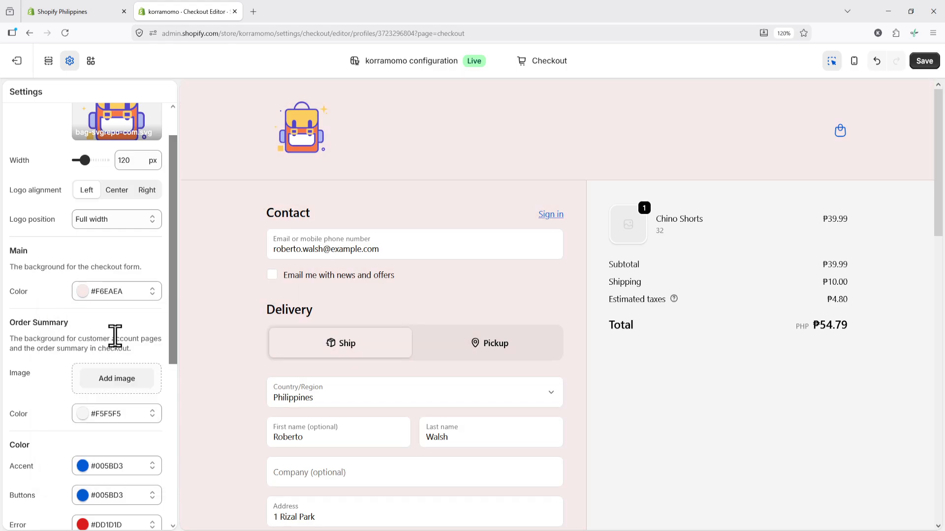
# Step: Make the checkout buttons light grey #F5F5F5
pyautogui.moveTo(171, 333); pyautogui.dragTo(166, 407)
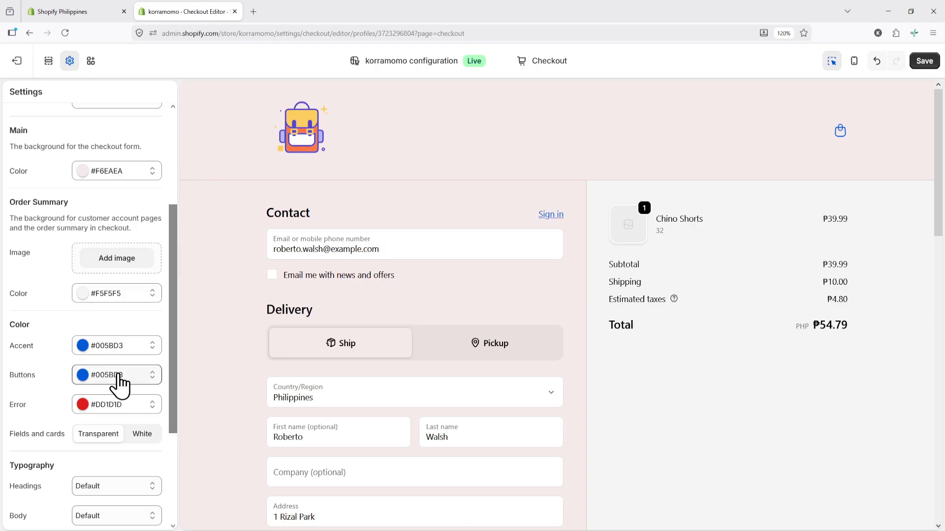
pyautogui.click(116, 377)
pyautogui.moveTo(94, 237); pyautogui.dragTo(74, 157)
pyautogui.click(78, 345)
pyautogui.click(53, 396)
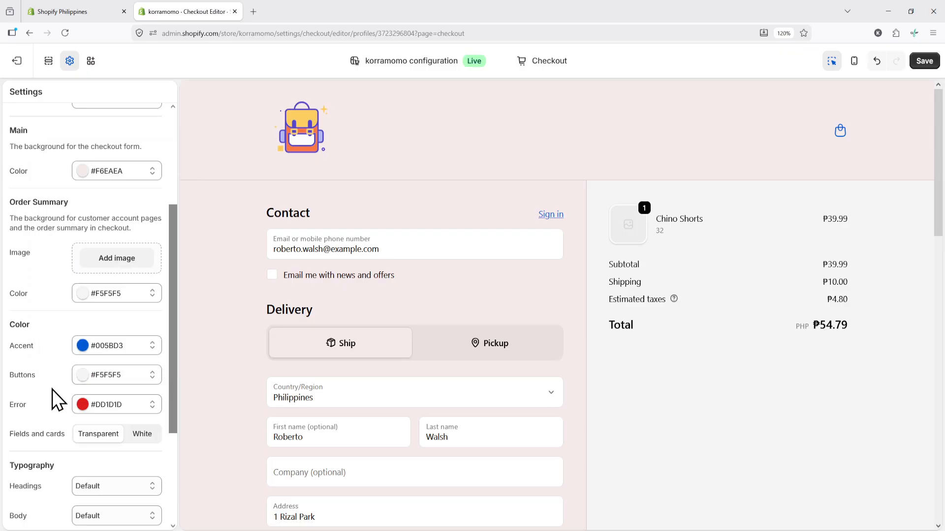
pyautogui.moveTo(175, 338); pyautogui.dragTo(172, 355)
# Step: Under Typography, choose Anton for headings and Andada Pro for body text
pyautogui.scroll(-1, 161, 390)
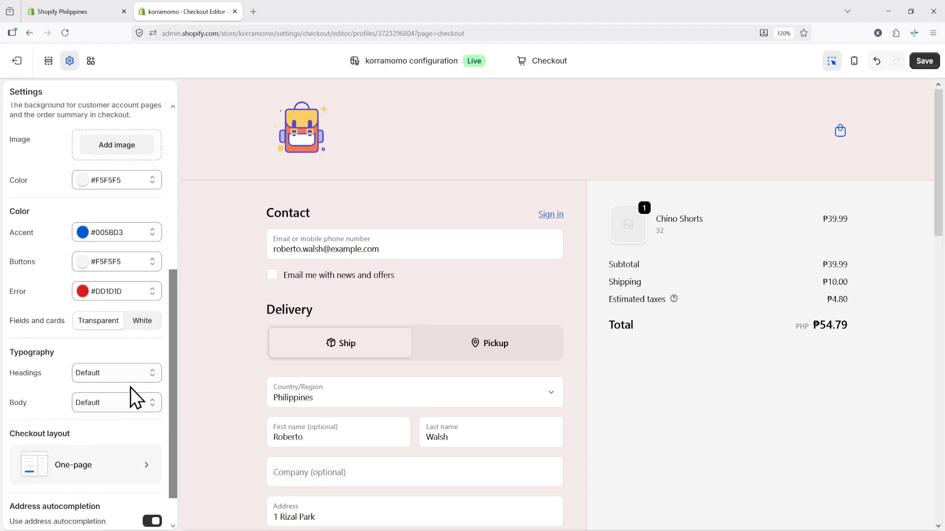
pyautogui.click(125, 381)
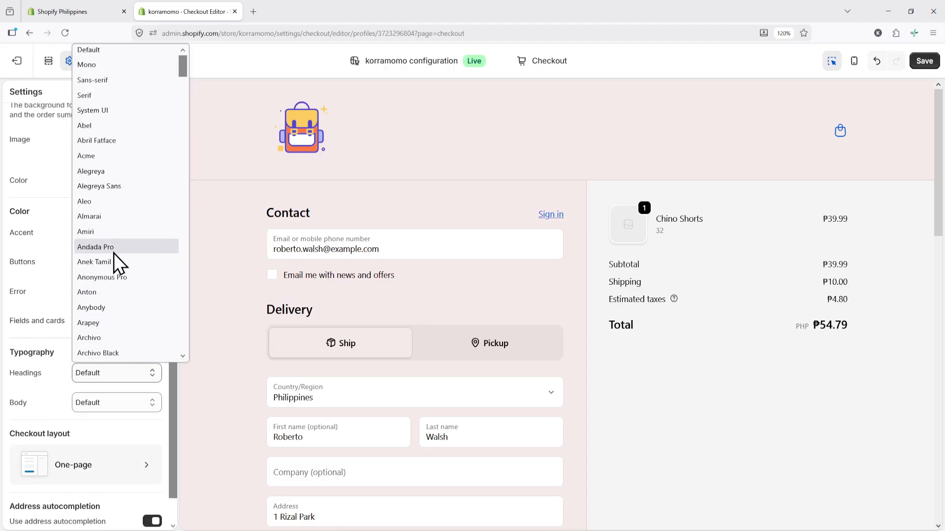
pyautogui.click(119, 157)
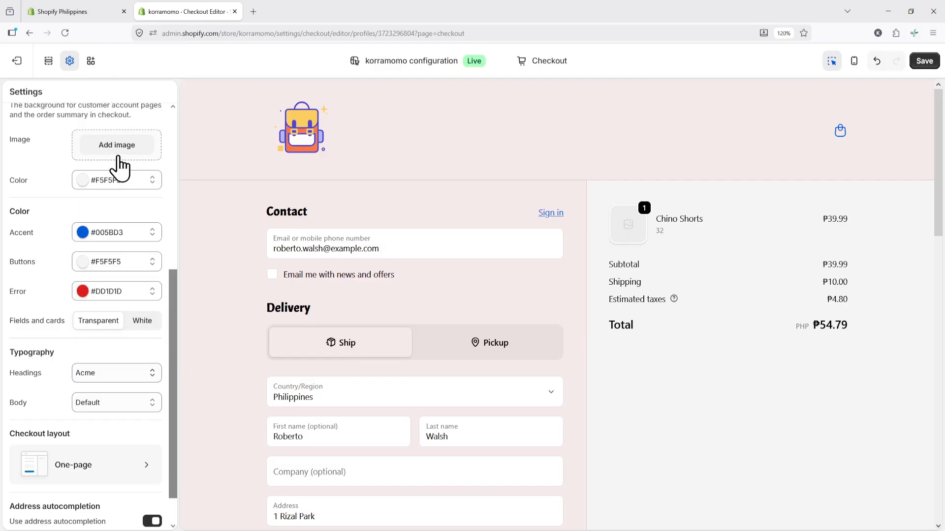
pyautogui.click(127, 373)
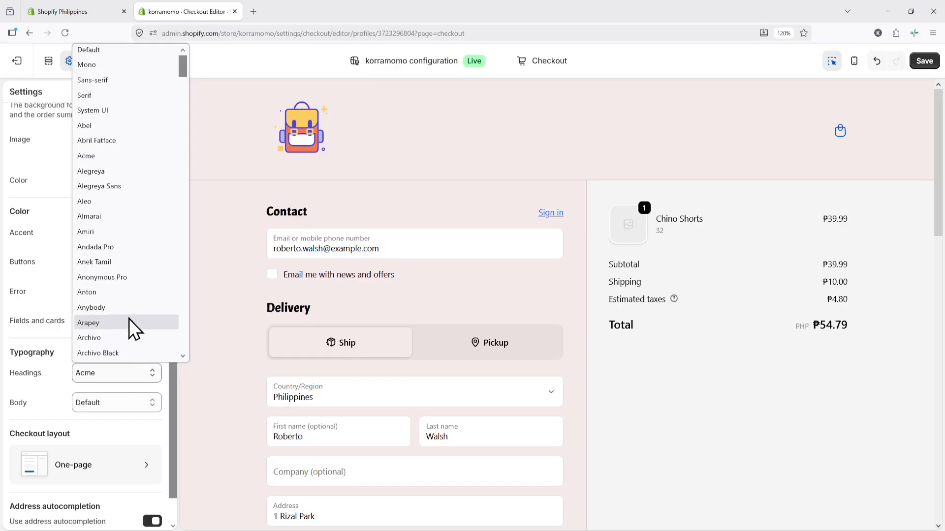
pyautogui.click(129, 320)
pyautogui.scroll(-1, 172, 359)
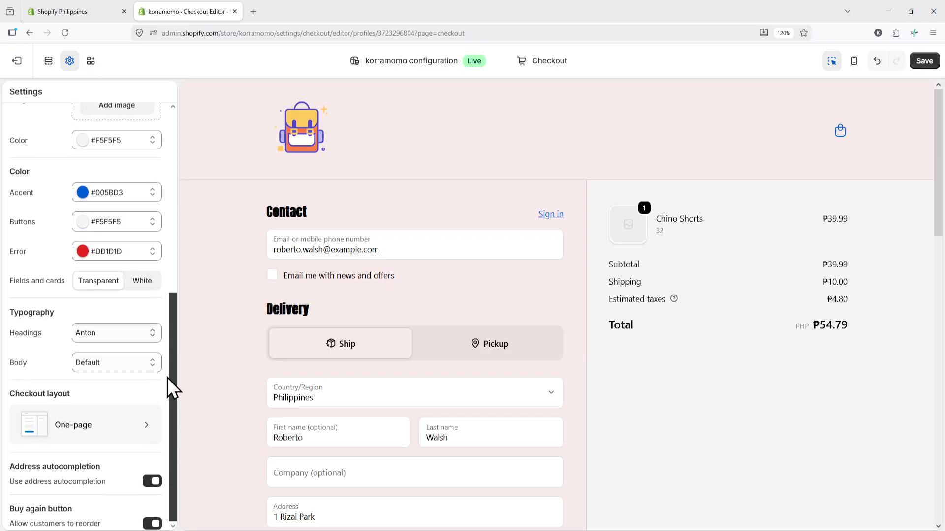
pyautogui.click(134, 364)
pyautogui.click(140, 253)
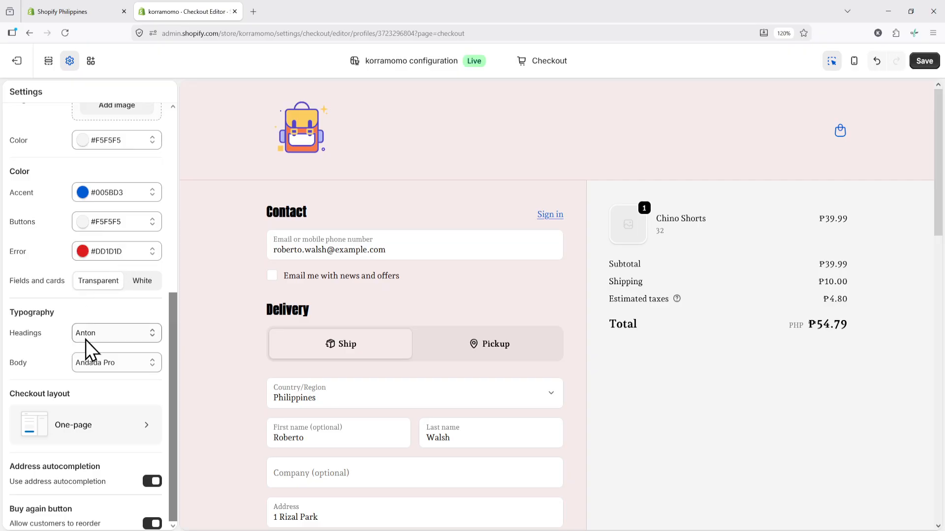
pyautogui.click(104, 426)
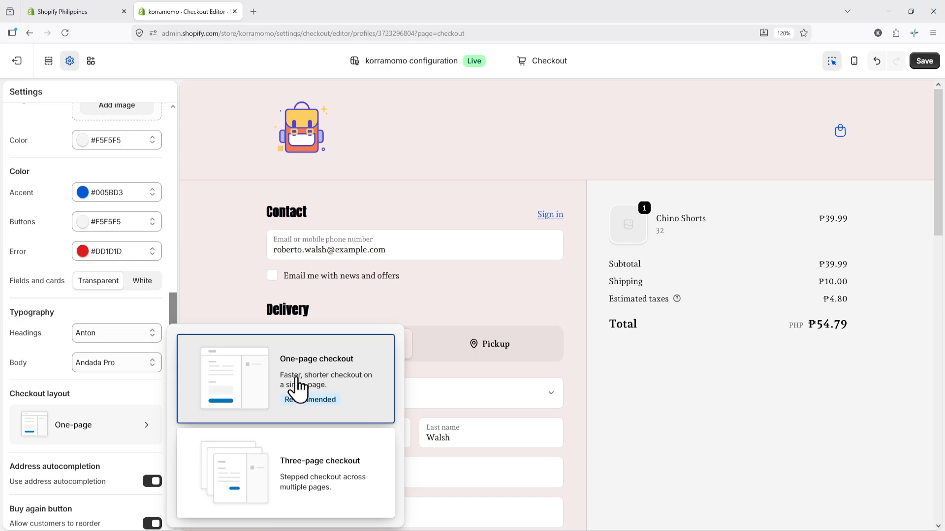
# Step: Switch to the Three-page checkout layout and change the headings font to Mono
pyautogui.click(297, 487)
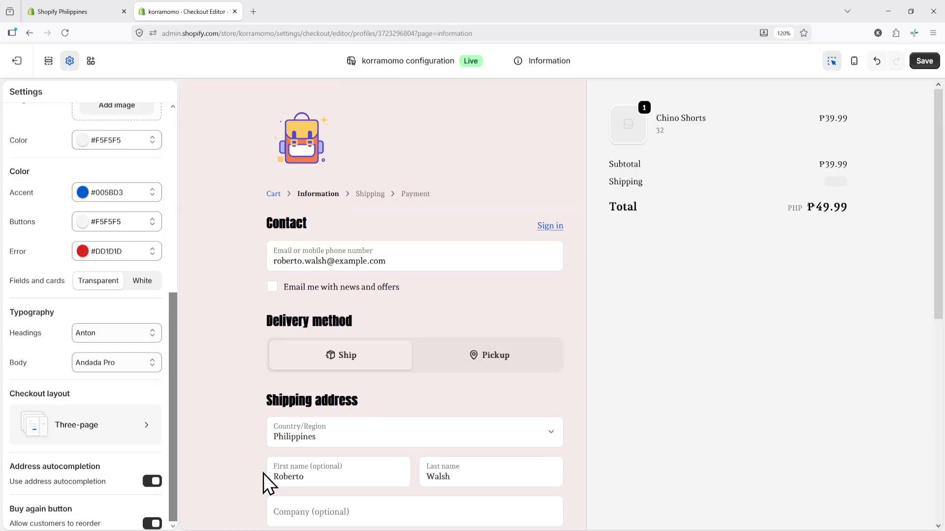
pyautogui.click(125, 339)
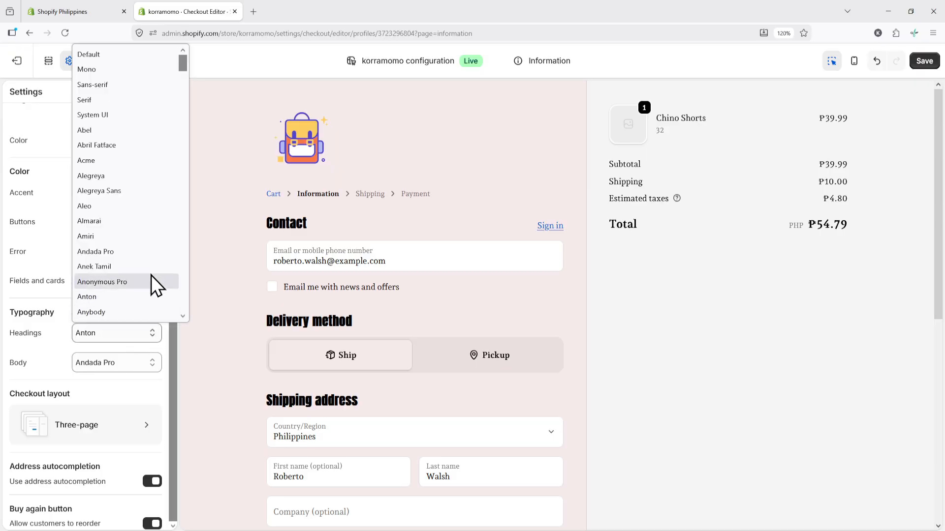
pyautogui.click(132, 69)
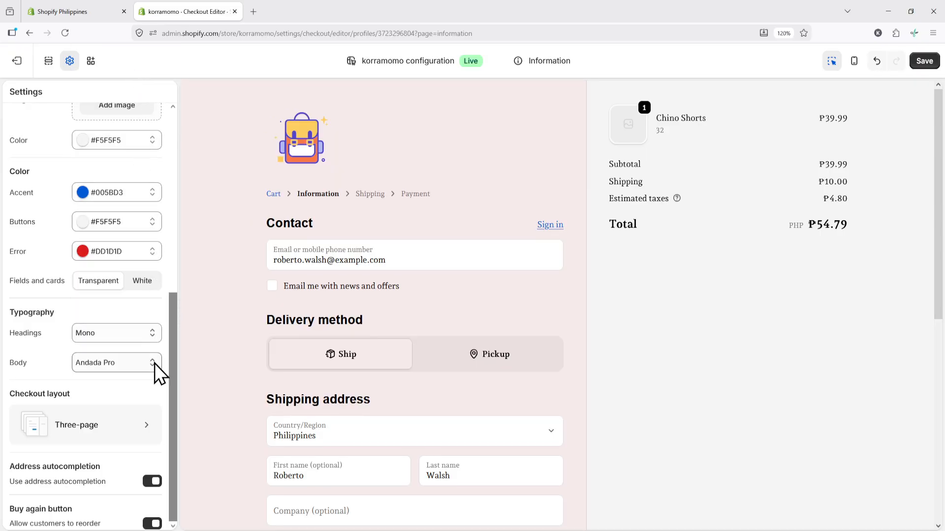
# Step: Try saving the checkout branding twice; it fails because the logo is SVG. Then preview on mobile
pyautogui.click(921, 61)
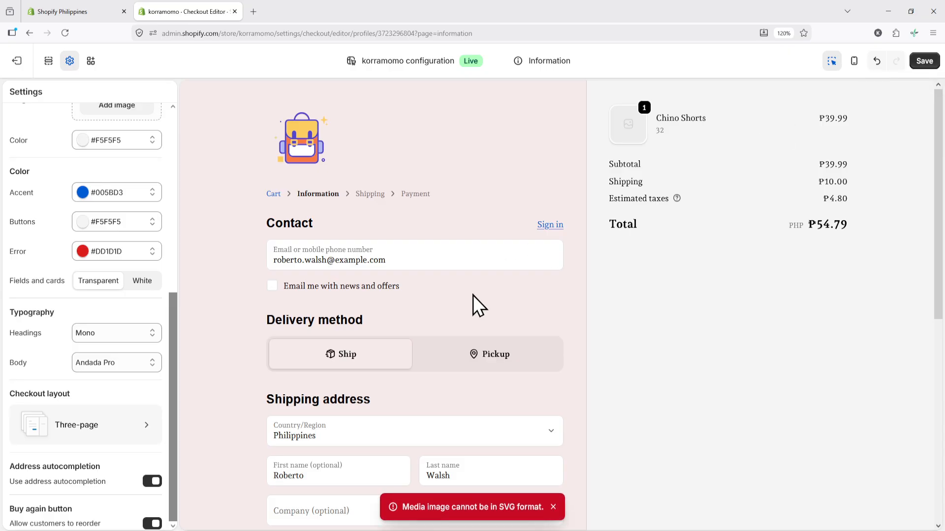
pyautogui.click(18, 61)
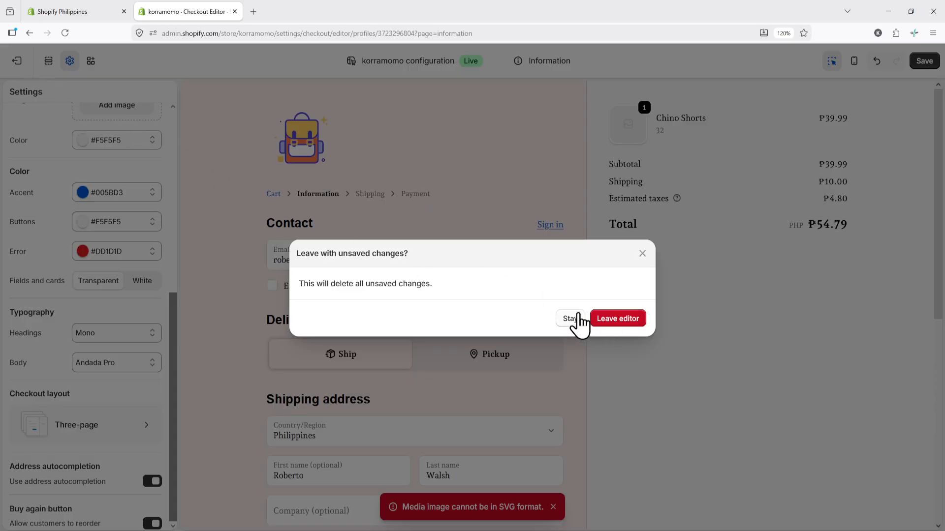
pyautogui.click(643, 253)
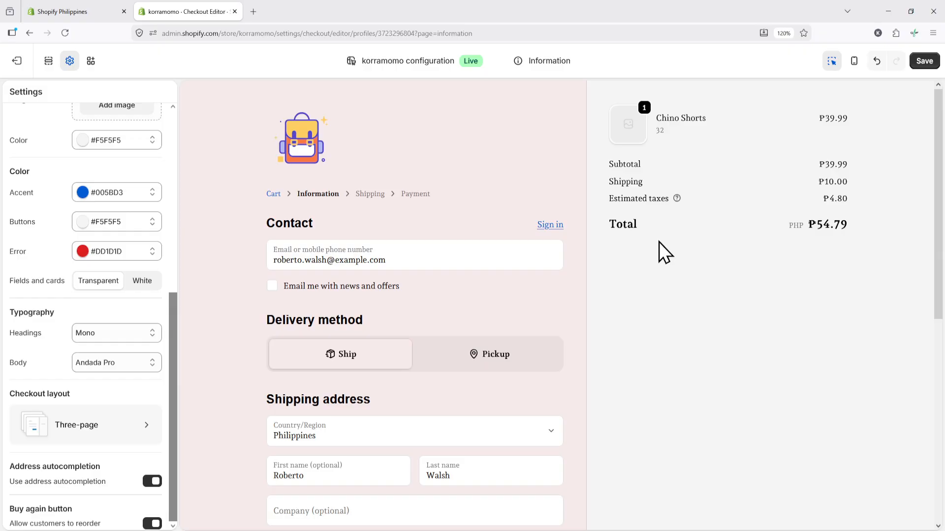
pyautogui.click(919, 63)
pyautogui.click(848, 68)
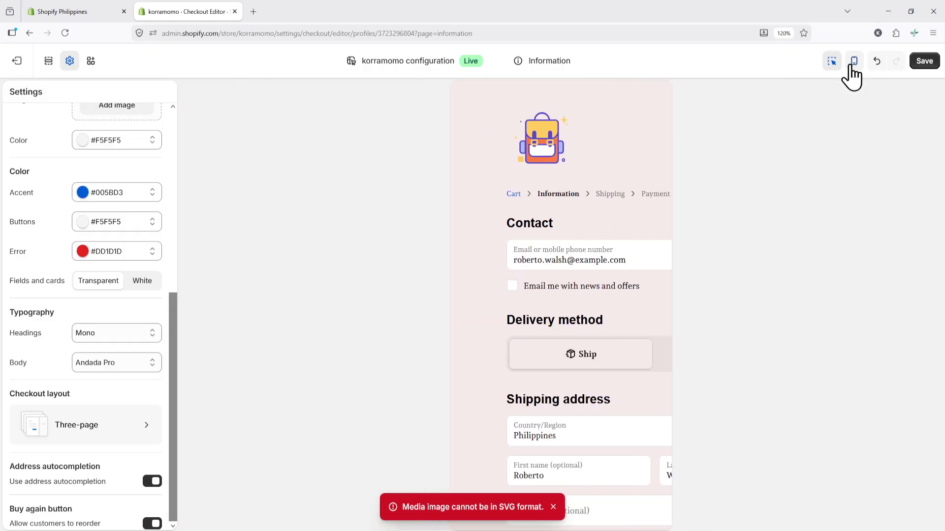